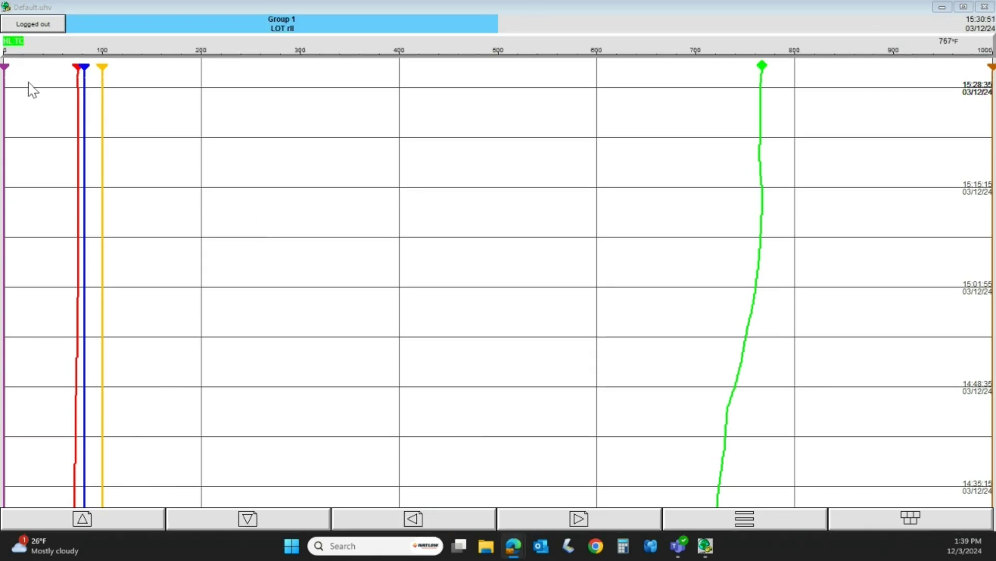
# Step: Log in to the recorder as Engineer with the account password
pyautogui.click(44, 27)
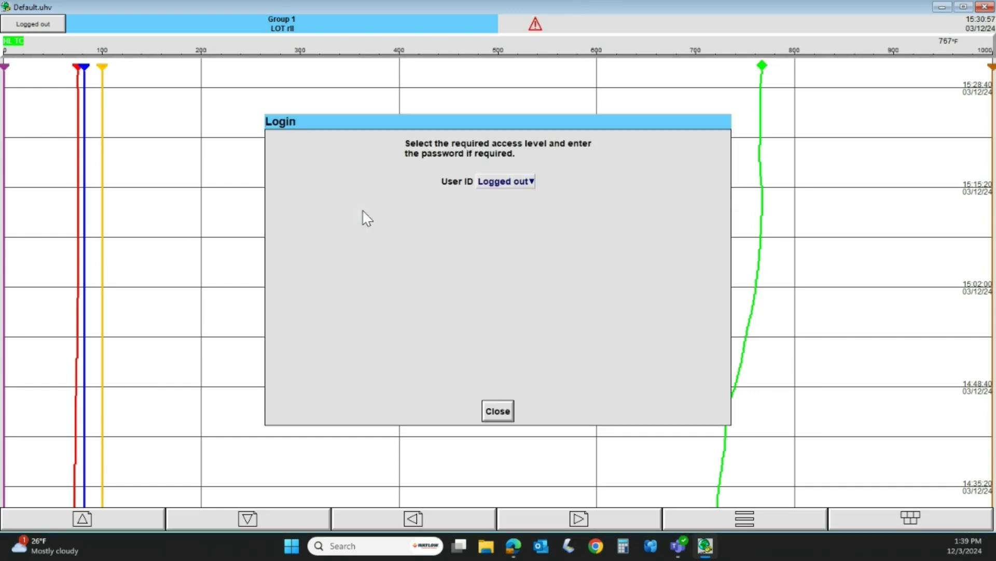
pyautogui.click(491, 183)
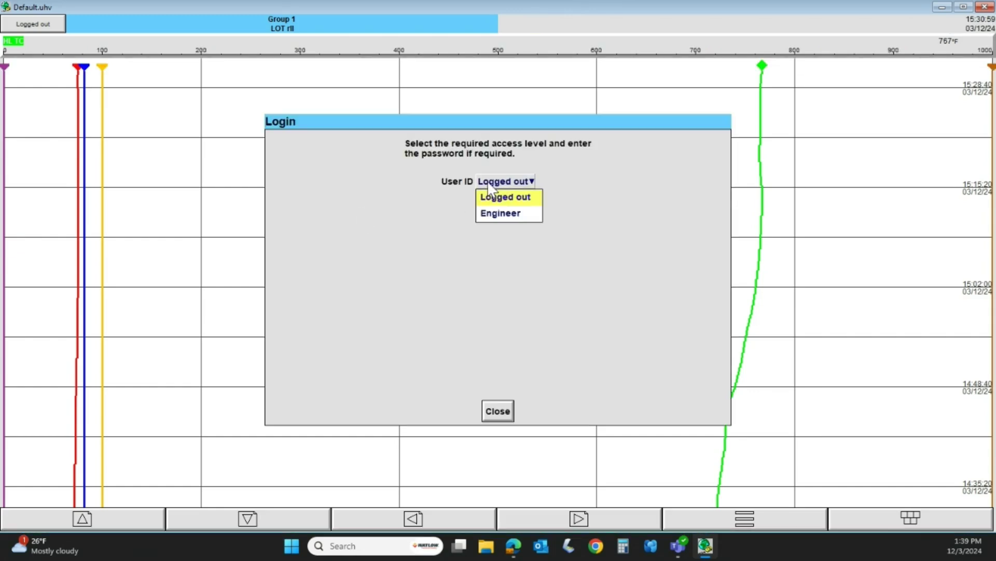
pyautogui.click(495, 214)
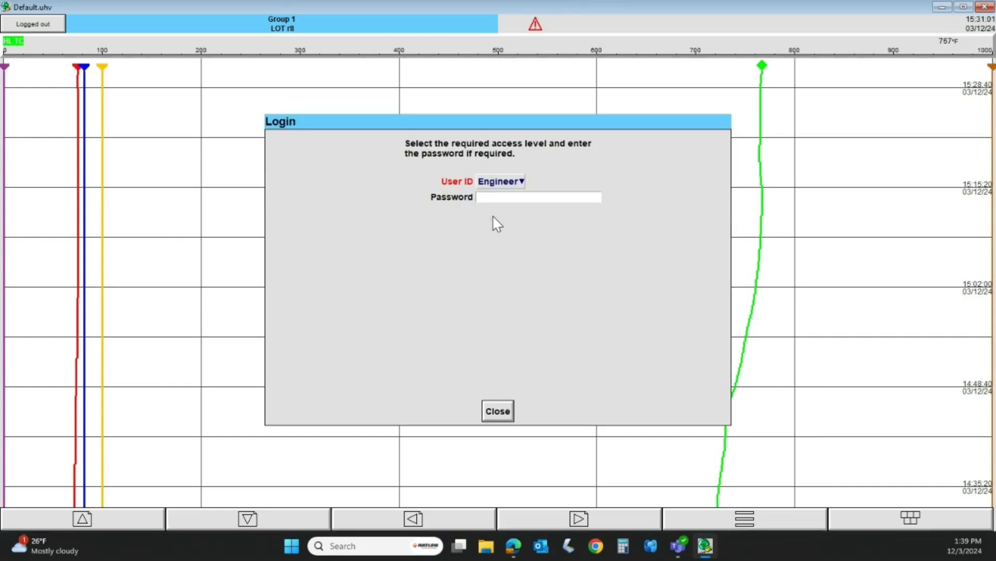
pyautogui.click(496, 199)
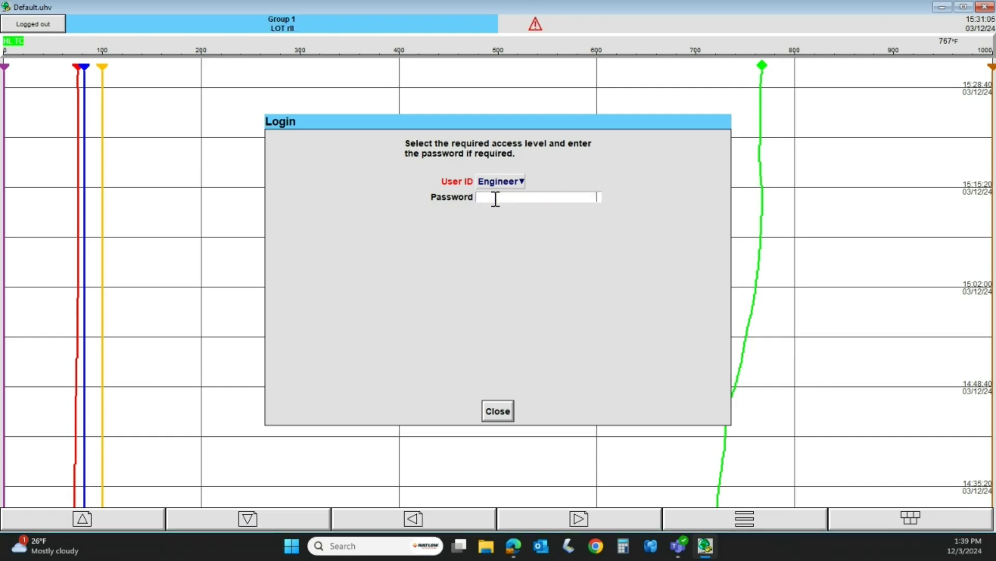
pyautogui.write('***')
pyautogui.press('Return')
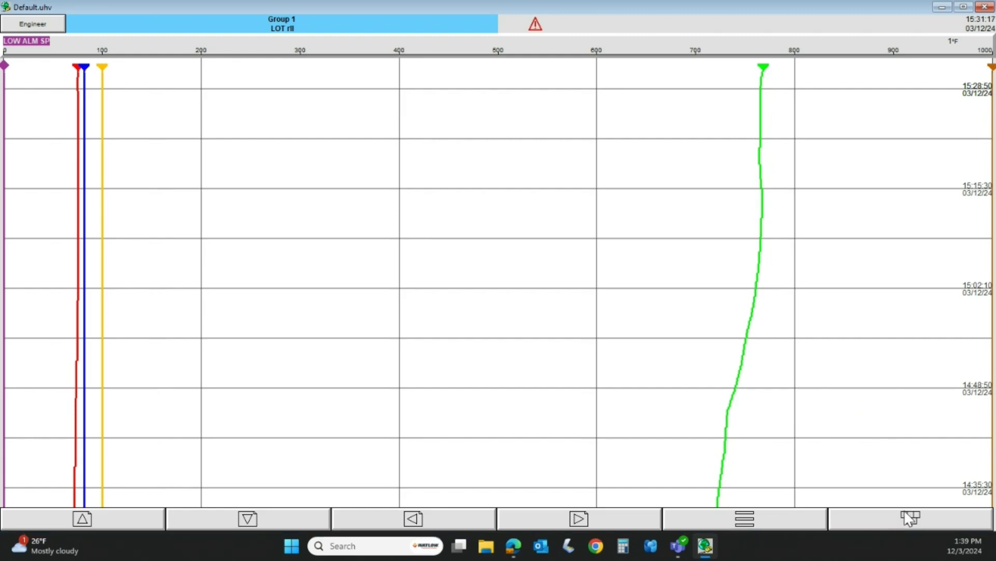
# Step: Go from the Root Menu to the Operator page
pyautogui.click(900, 523)
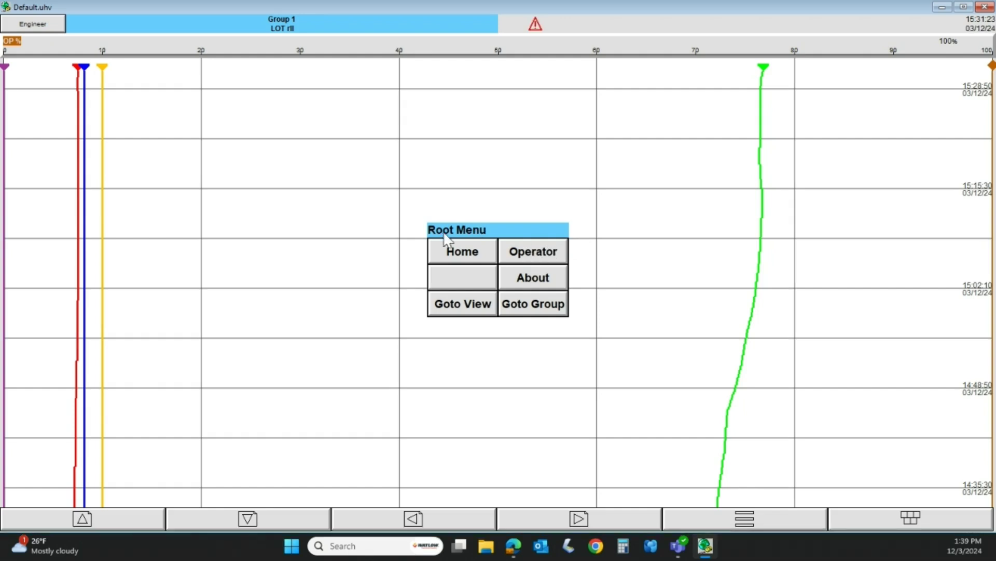
pyautogui.click(537, 258)
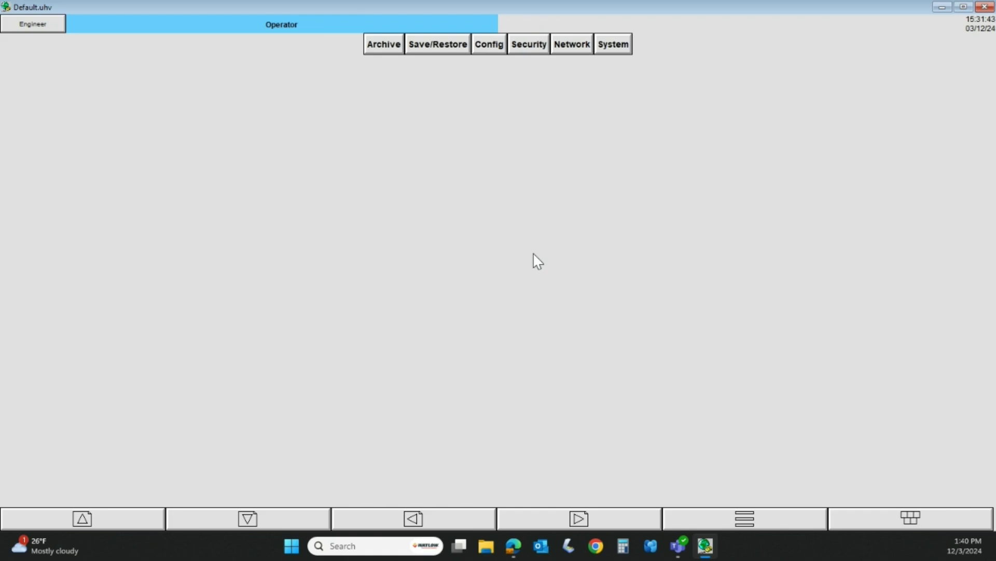
# Step: Open Config > Master Comms and check slave 1's descriptor epc3004 and IP 192.168.111.222
pyautogui.click(492, 48)
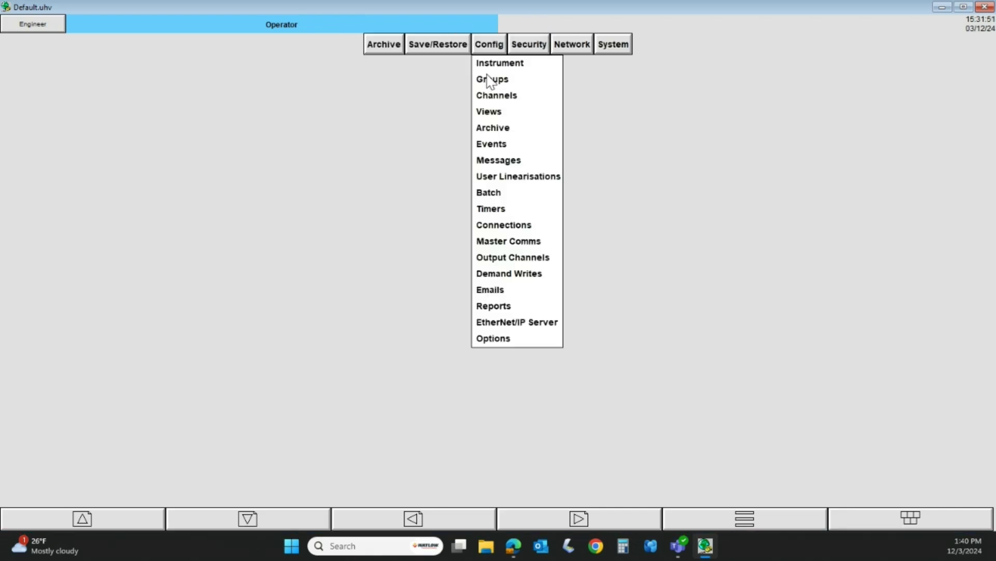
pyautogui.click(487, 244)
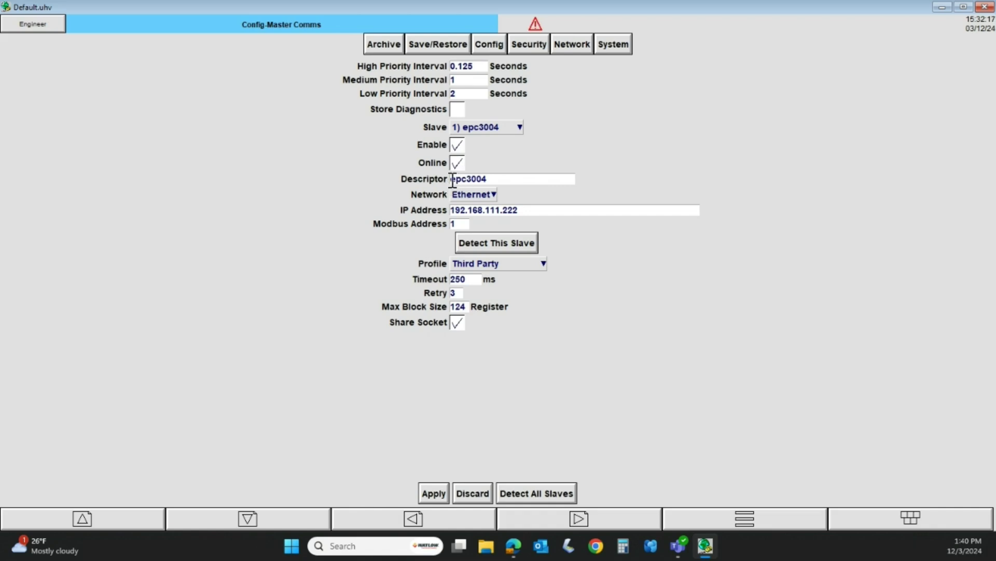
pyautogui.click(494, 177)
pyautogui.moveTo(491, 178); pyautogui.dragTo(452, 183)
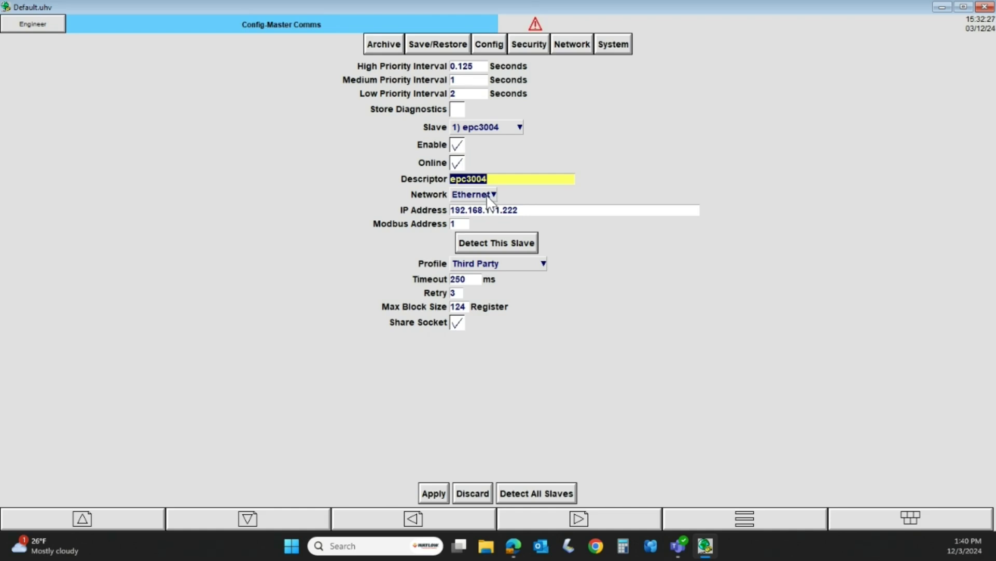
pyautogui.click(530, 210)
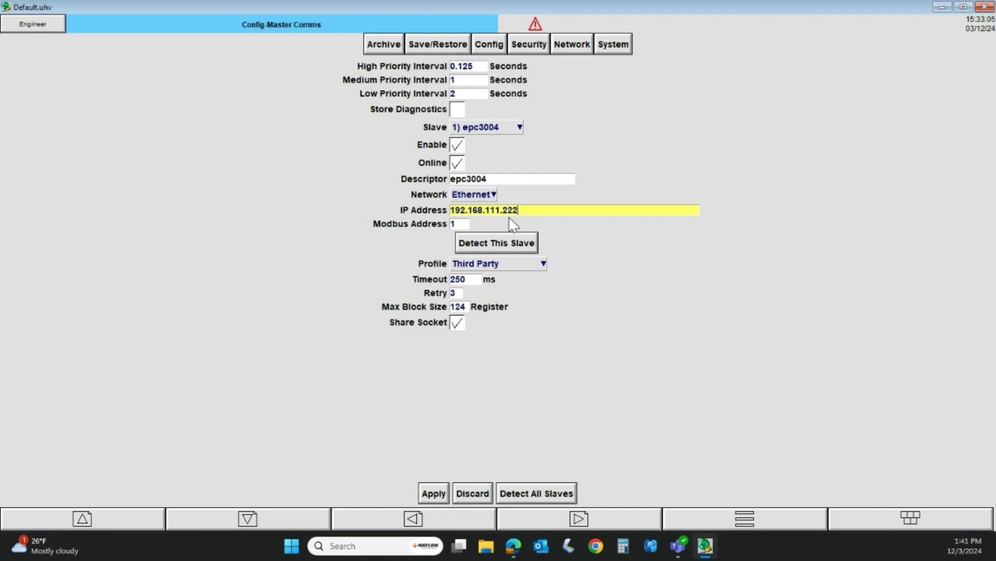
# Step: Enable slave 2 as Zone #2 at 192.168.111.100, then discard those changes
pyautogui.click(484, 128)
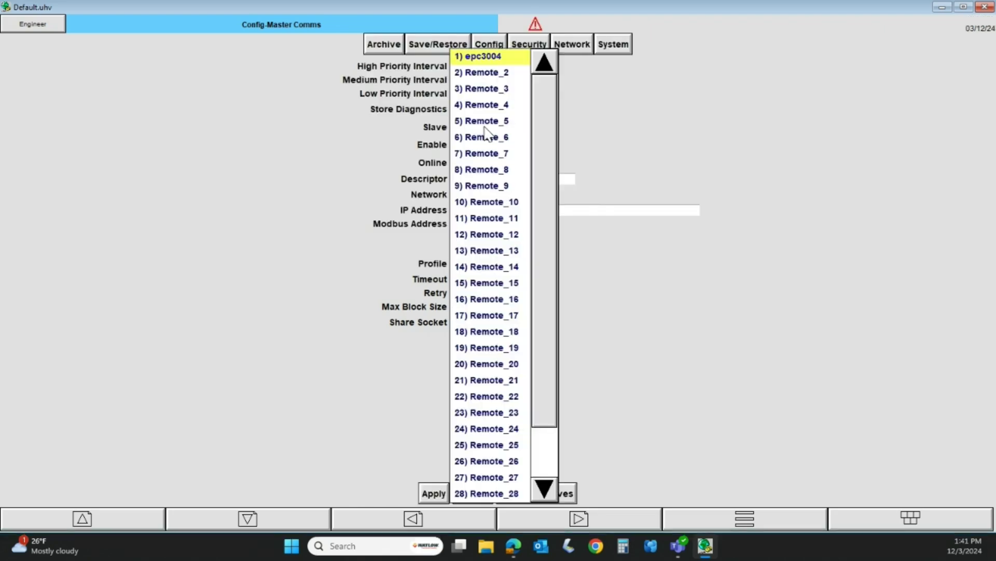
pyautogui.click(488, 73)
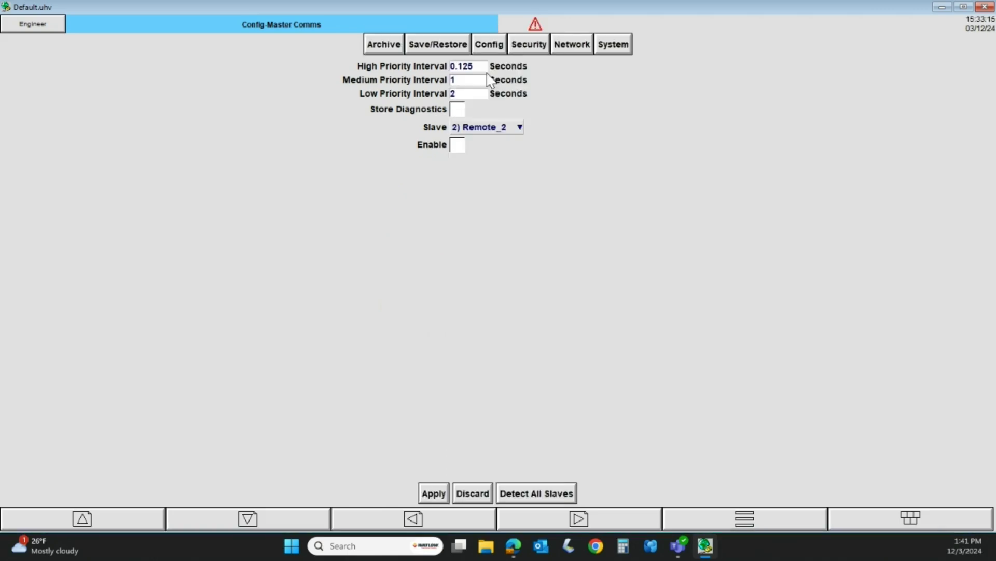
pyautogui.click(458, 148)
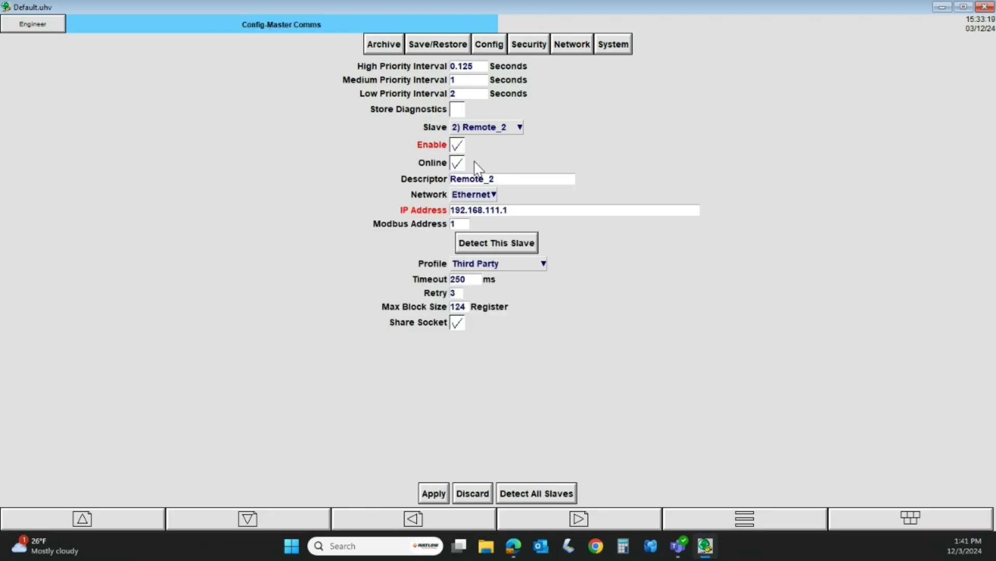
pyautogui.moveTo(506, 183); pyautogui.dragTo(445, 189)
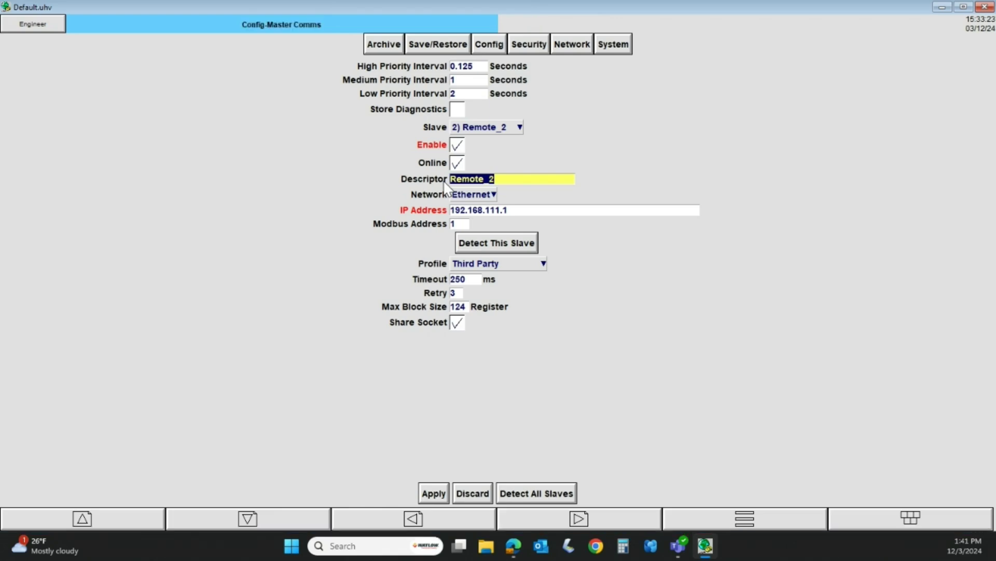
pyautogui.write('Zone #2')
pyautogui.click(533, 212)
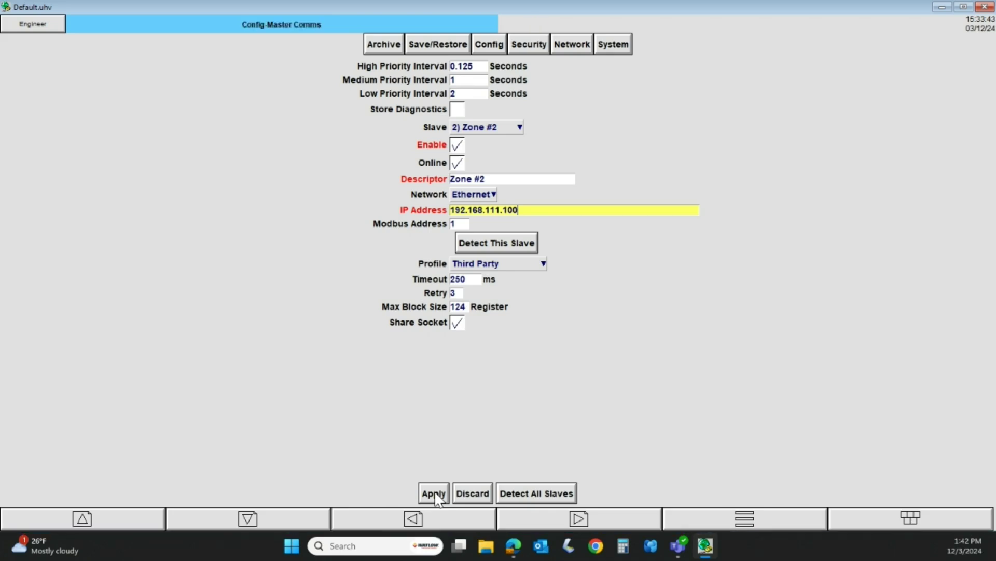
pyautogui.click(472, 497)
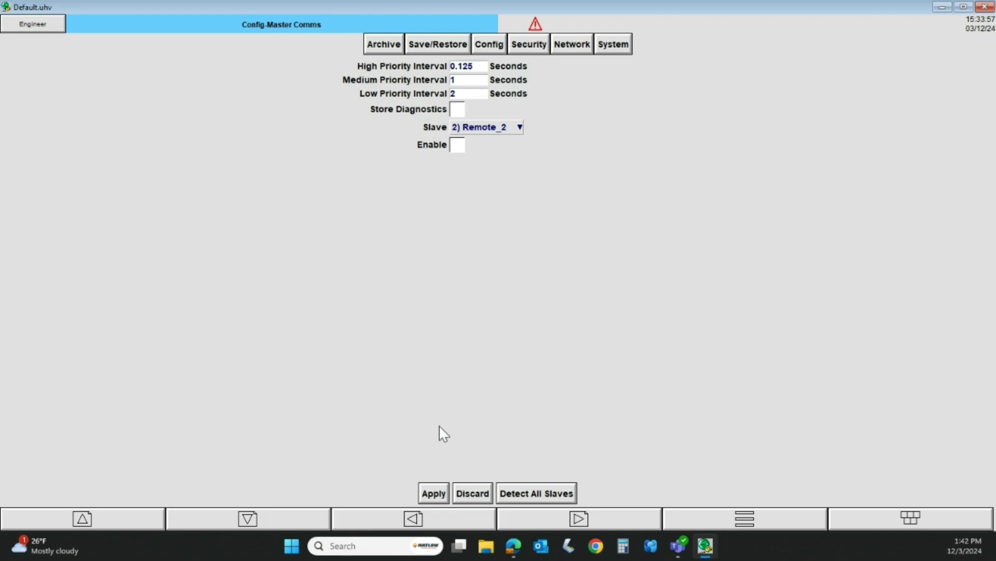
# Step: Switch back to slave 1 epc3004 and leave its profile as Third Party
pyautogui.click(496, 131)
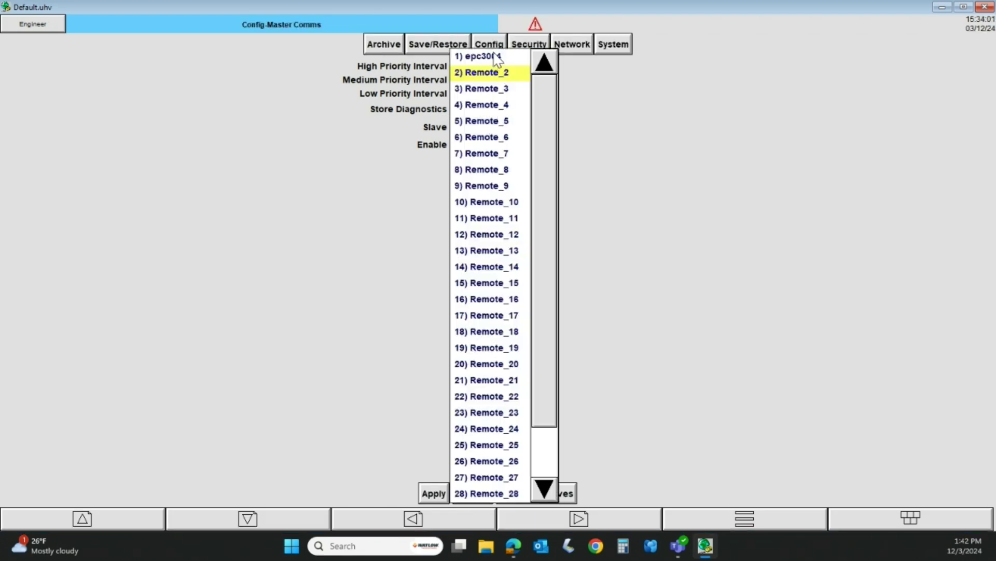
pyautogui.click(492, 57)
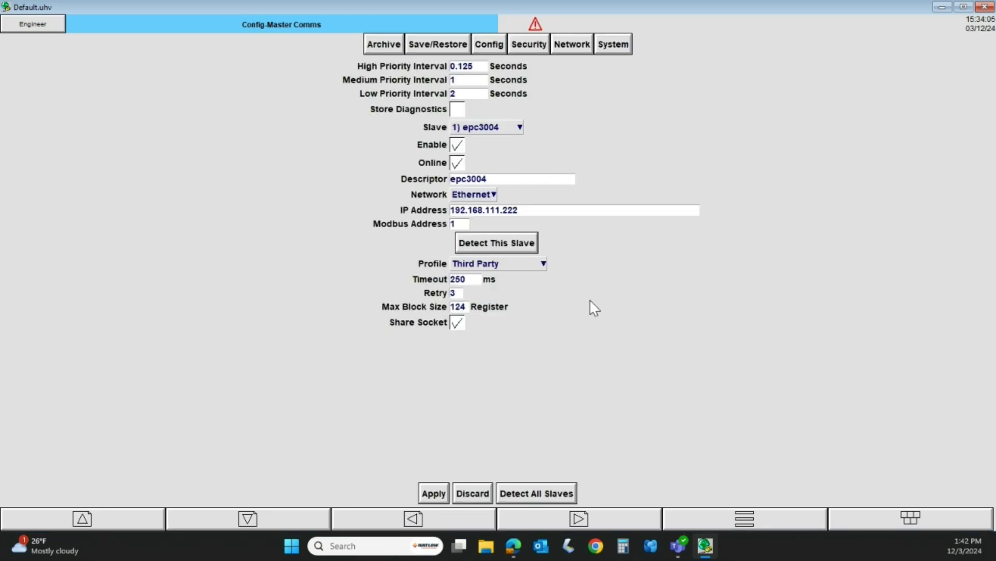
pyautogui.click(478, 265)
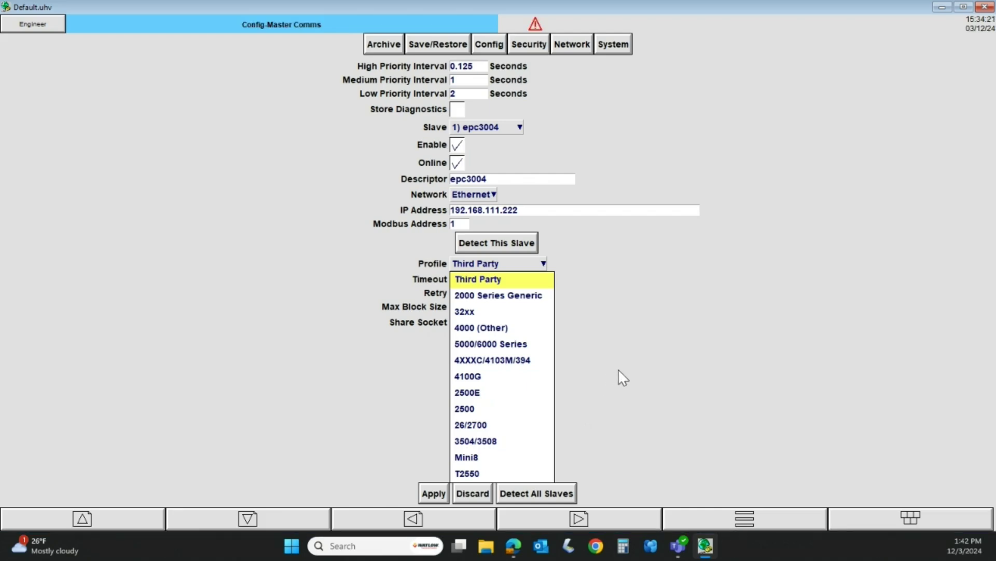
pyautogui.click(605, 371)
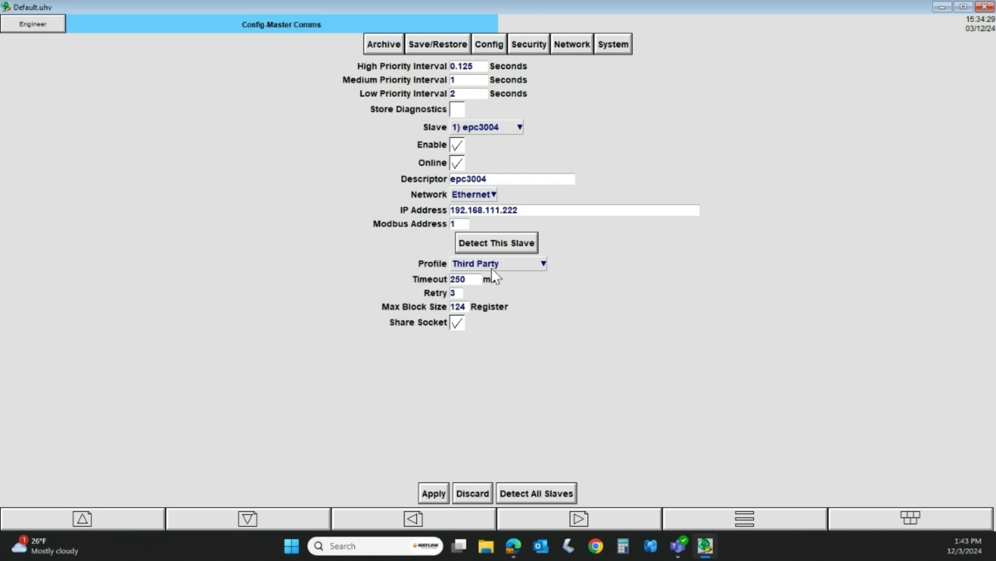
# Step: Open Config > Channels, showing channel 1 PV on epc3004, register 289
pyautogui.click(489, 47)
pyautogui.click(489, 47)
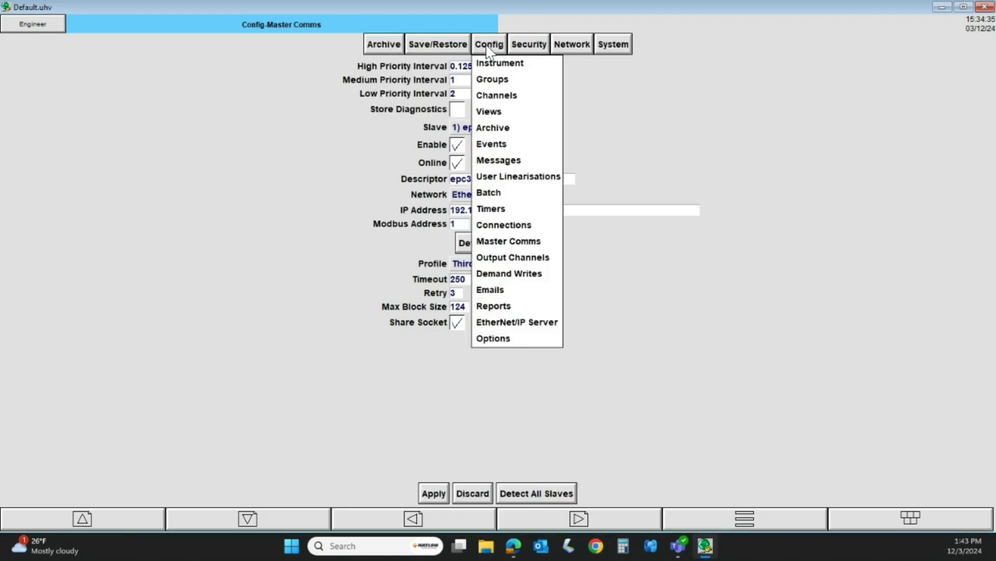
pyautogui.click(495, 98)
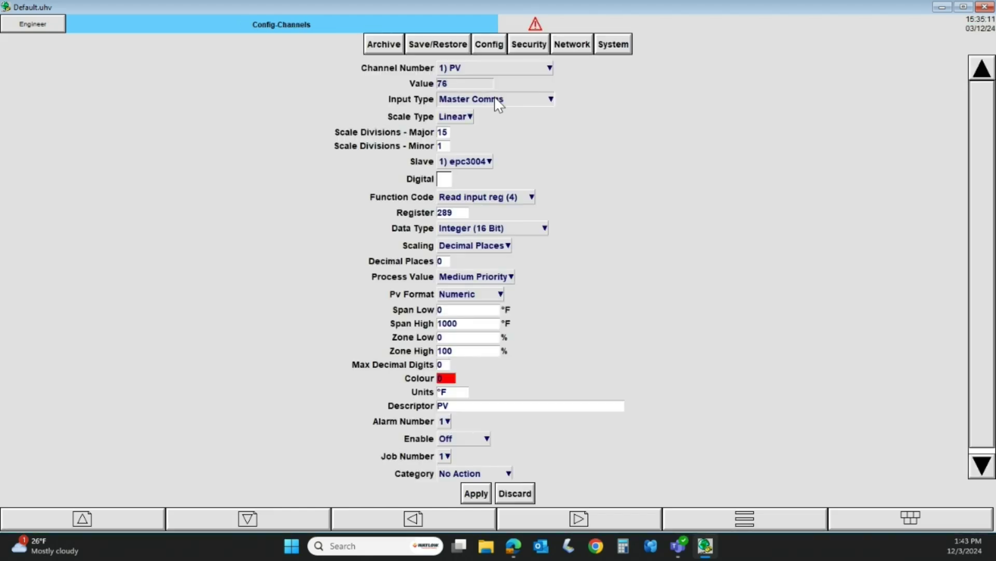
# Step: Keep channel 1 PV on Master Comms slave epc3004, Read input reg (4), register 289
pyautogui.click(485, 67)
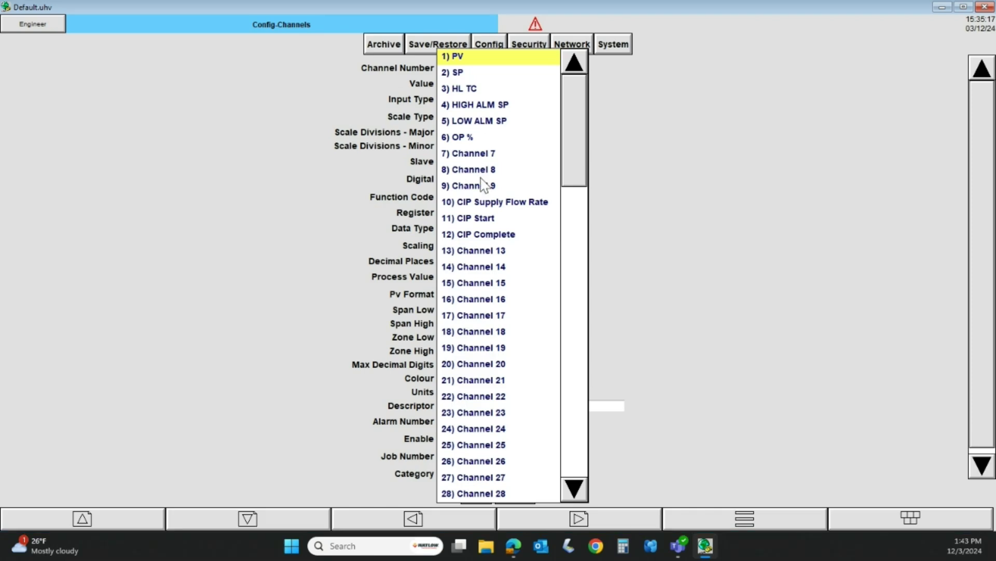
pyautogui.click(497, 68)
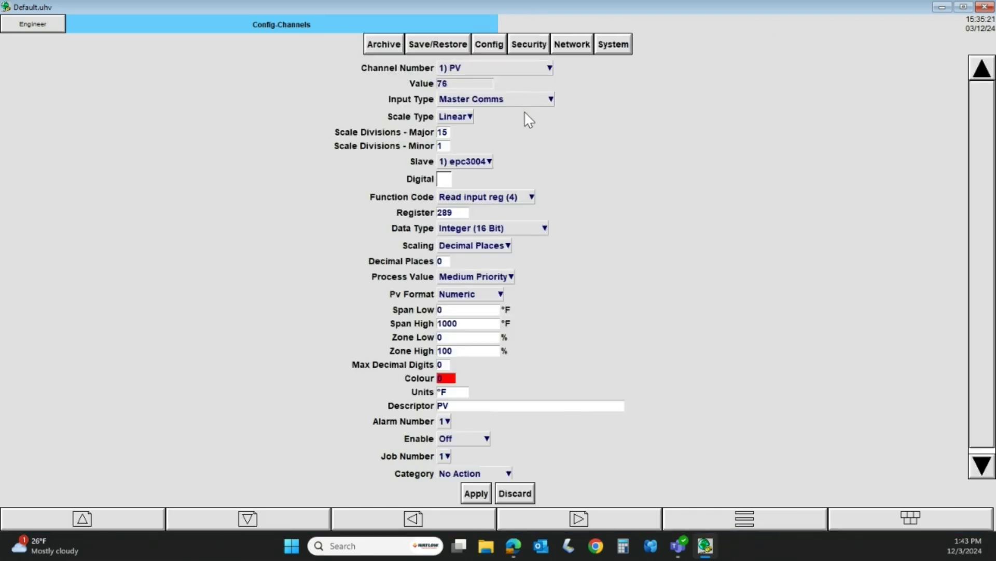
pyautogui.click(472, 98)
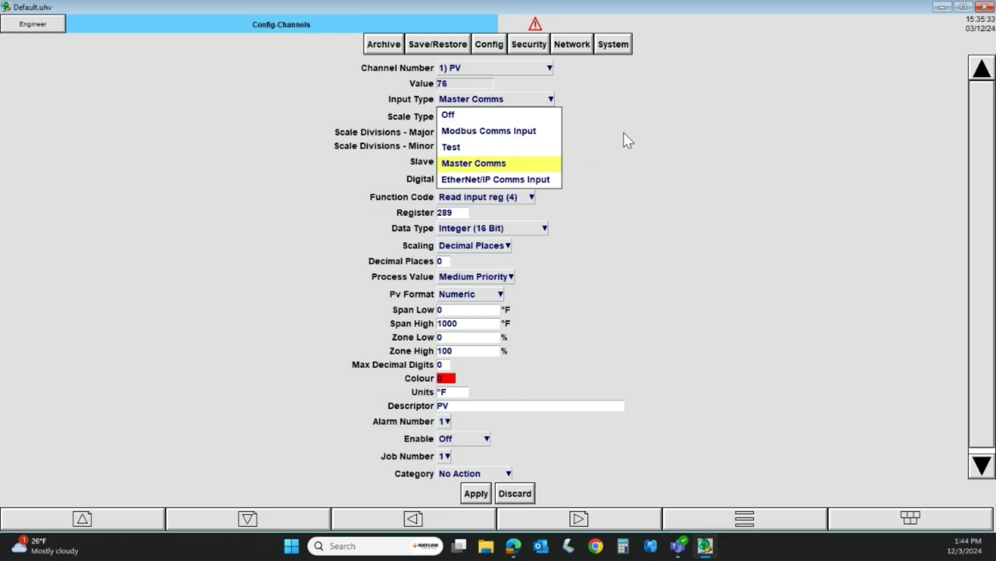
pyautogui.click(615, 113)
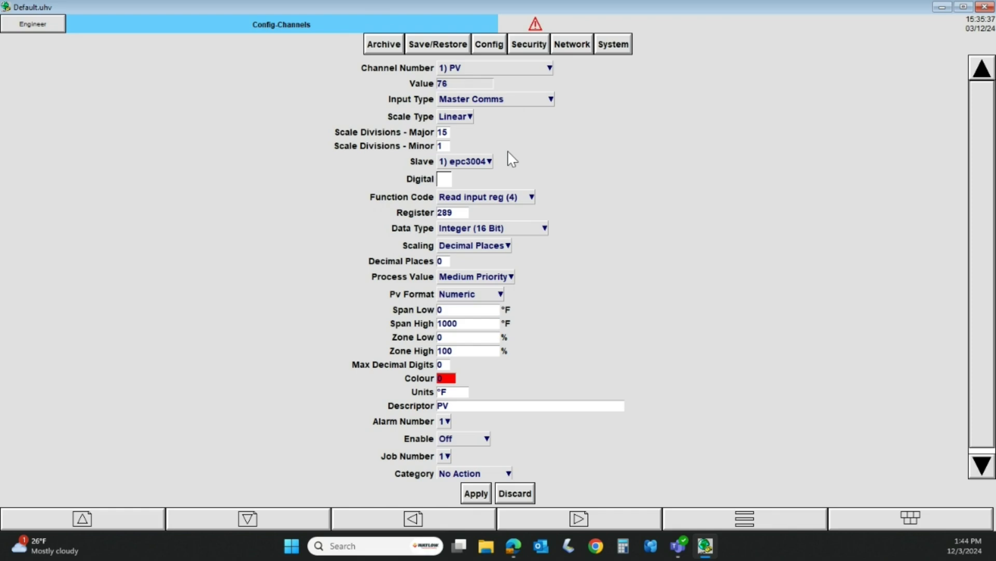
pyautogui.click(456, 163)
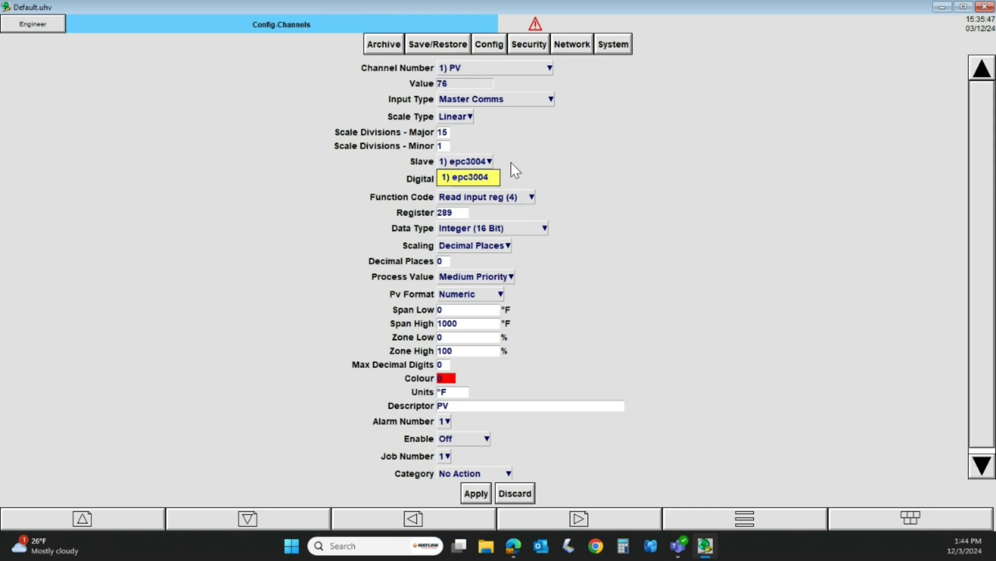
pyautogui.click(489, 162)
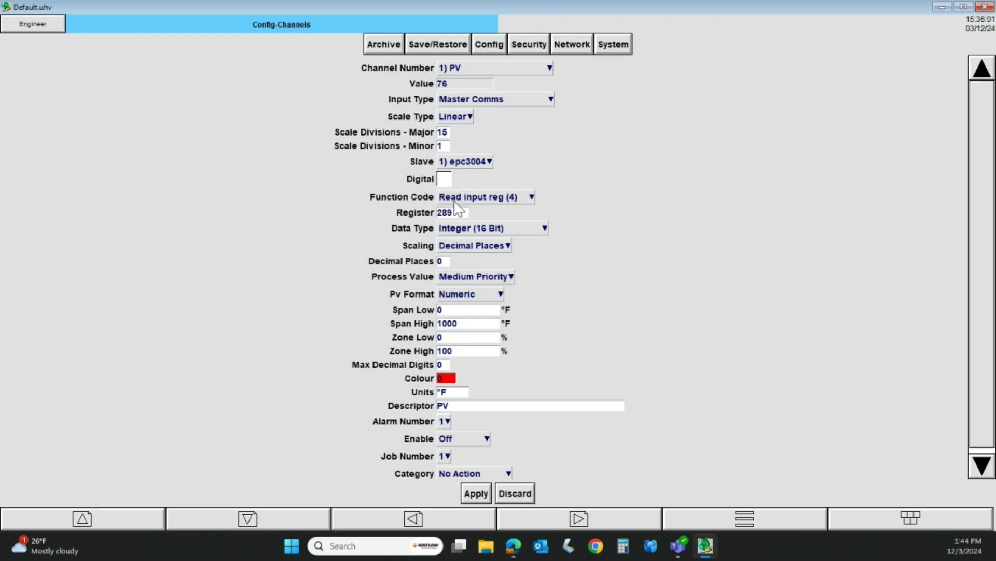
pyautogui.click(459, 201)
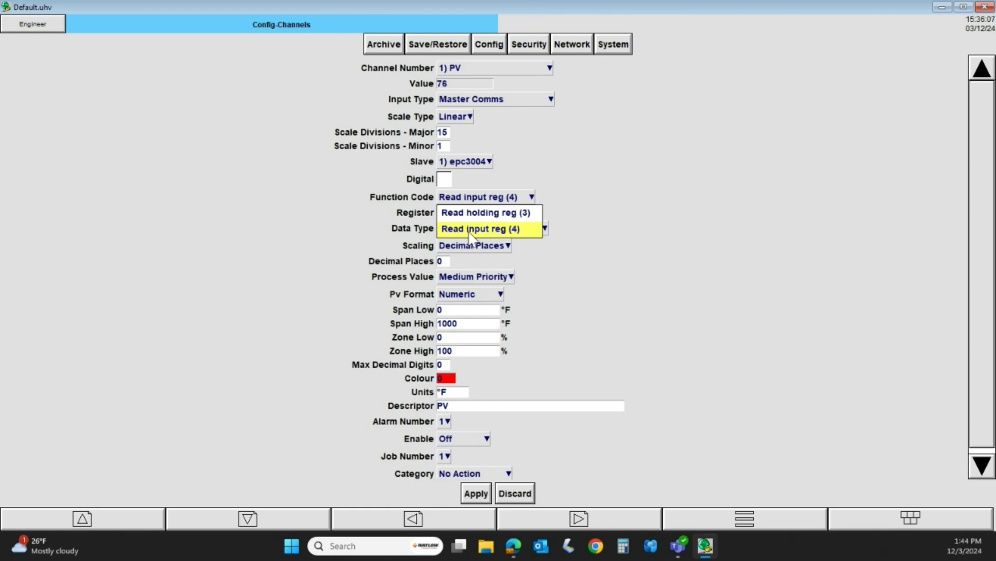
pyautogui.click(595, 175)
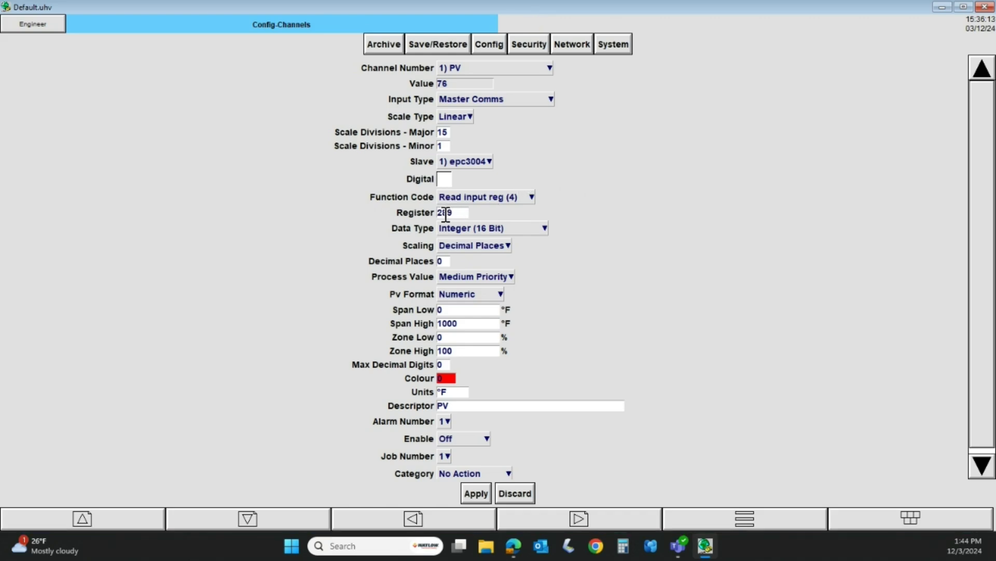
pyautogui.moveTo(455, 213); pyautogui.dragTo(438, 213)
# Step: Launch iTools Engineering Studio from the Start menu's Eurotherm iTools folder
pyautogui.click(292, 545)
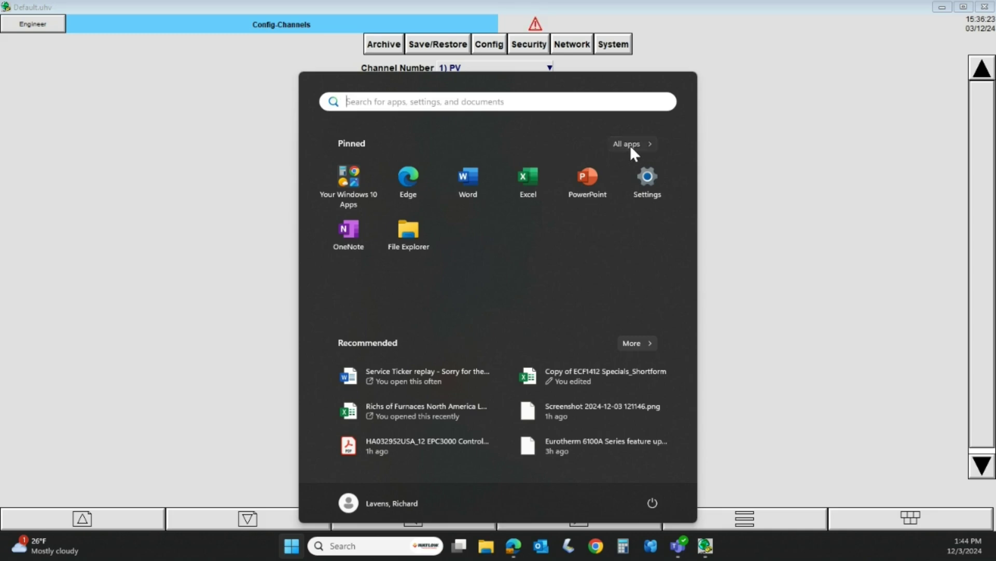
pyautogui.click(630, 145)
pyautogui.scroll(-4, 447, 257)
pyautogui.scroll(-5, 459, 252)
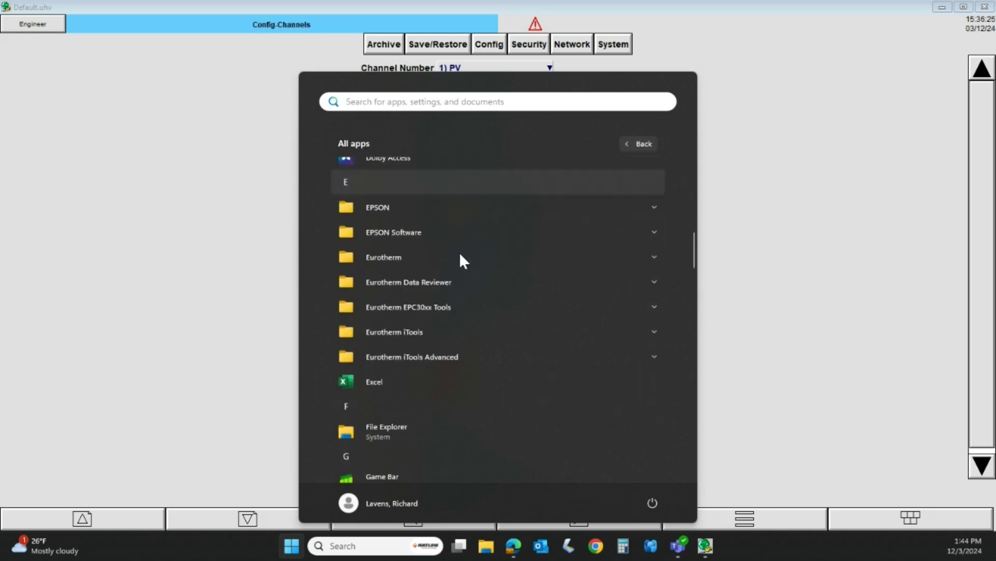
pyautogui.click(447, 328)
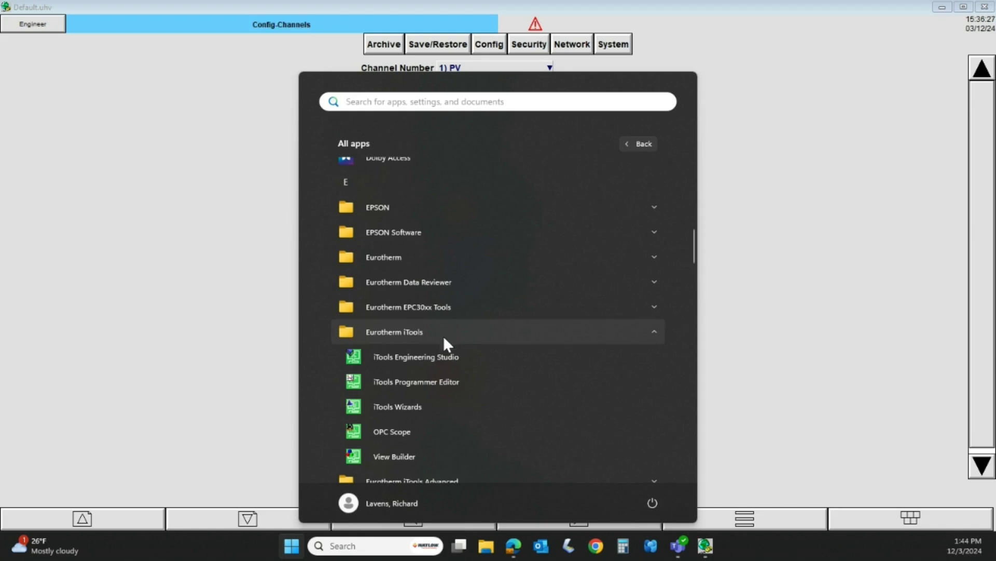
pyautogui.click(450, 353)
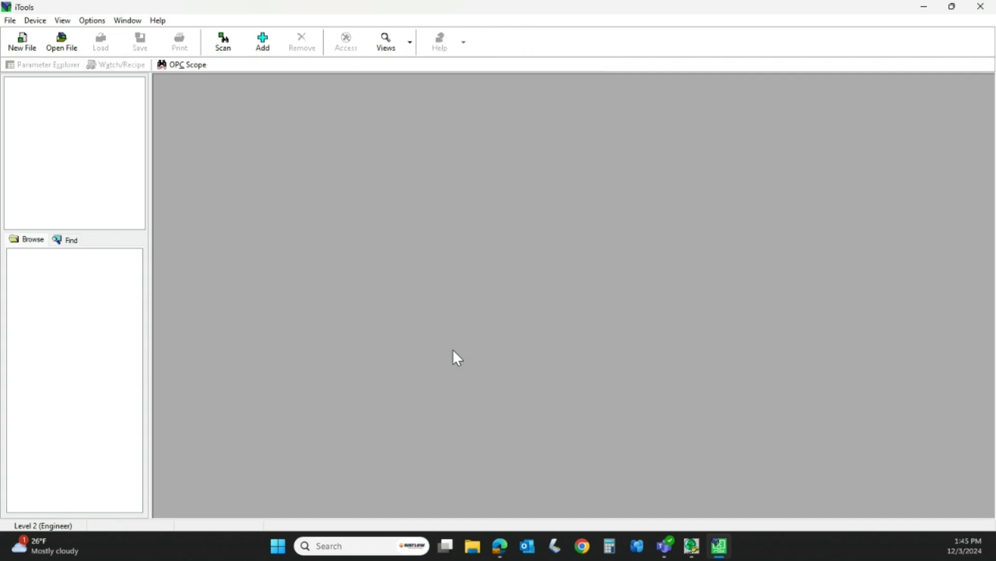
# Step: Add the scanned EPC3004 controller to iTools
pyautogui.click(262, 43)
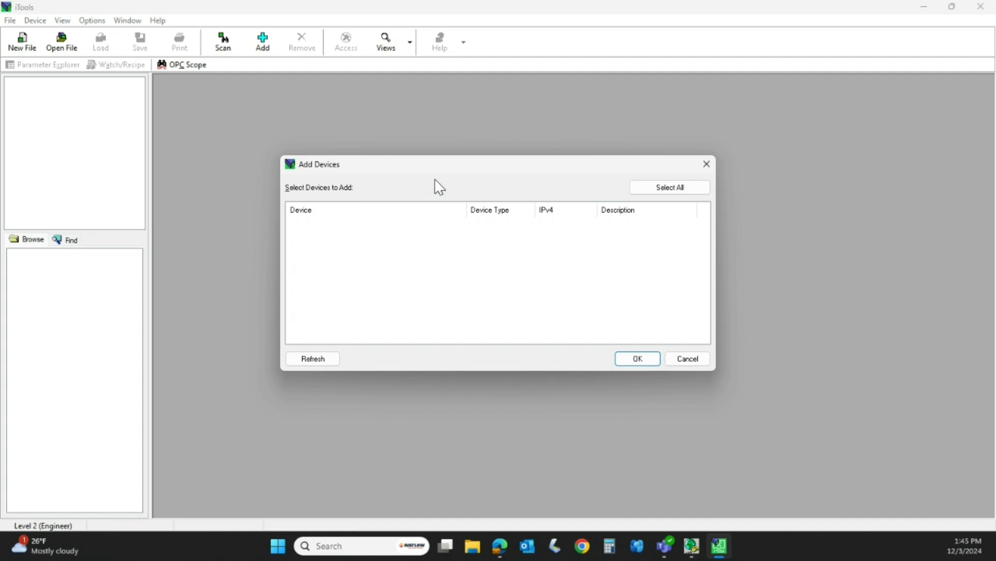
pyautogui.click(511, 228)
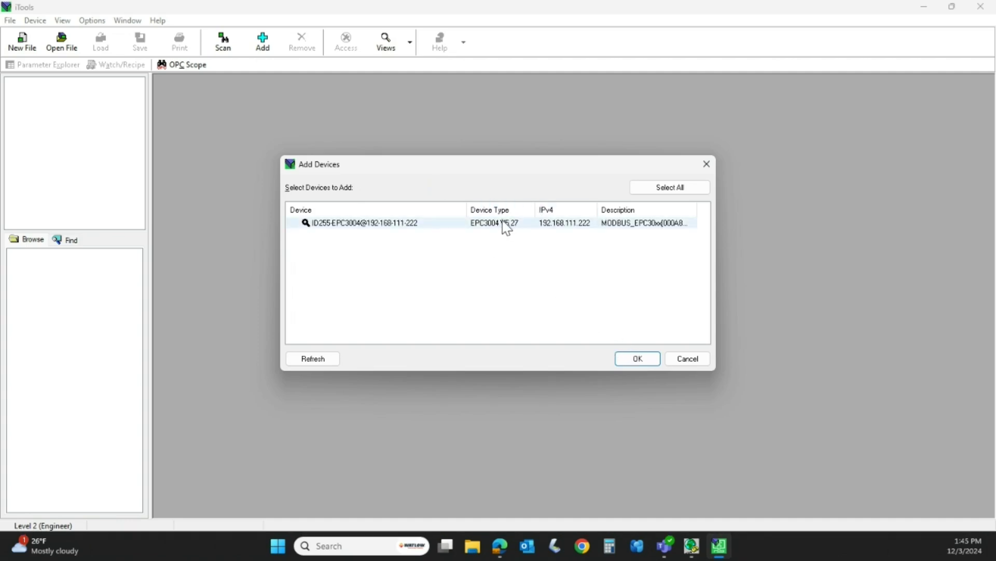
pyautogui.click(634, 363)
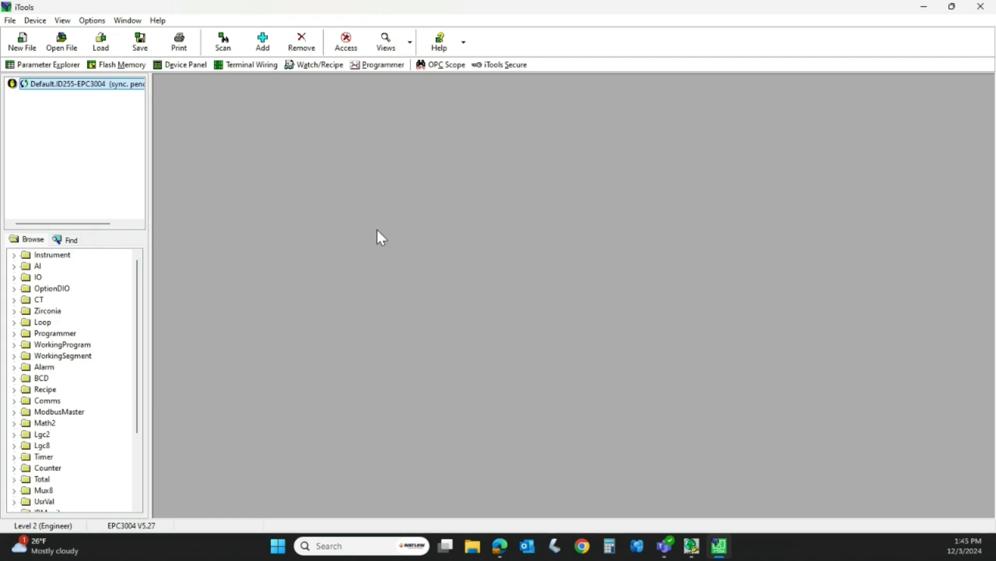
# Step: Check analog input AI.1's PV address 289, then return to the recorder's channel settings
pyautogui.click(136, 66)
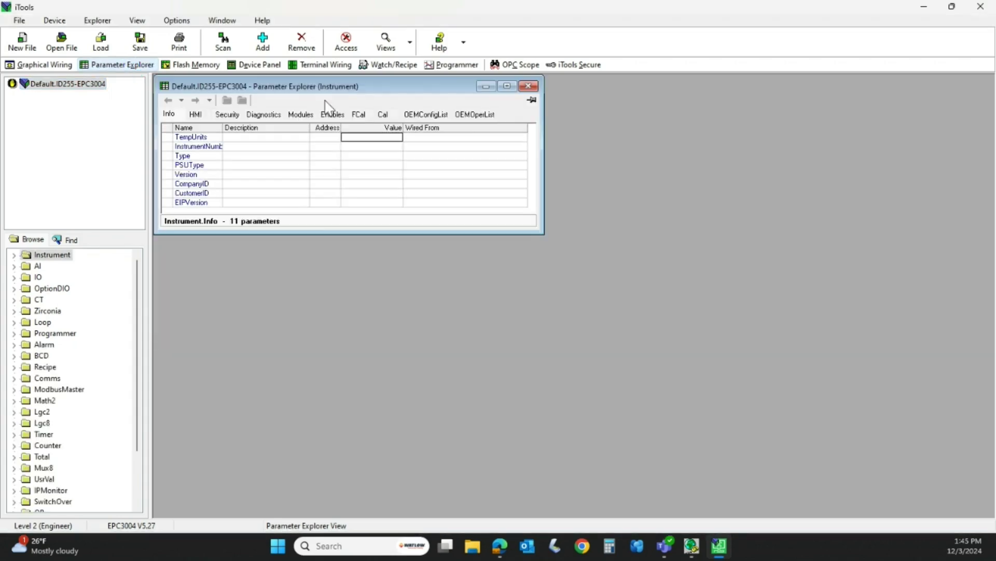
pyautogui.click(14, 266)
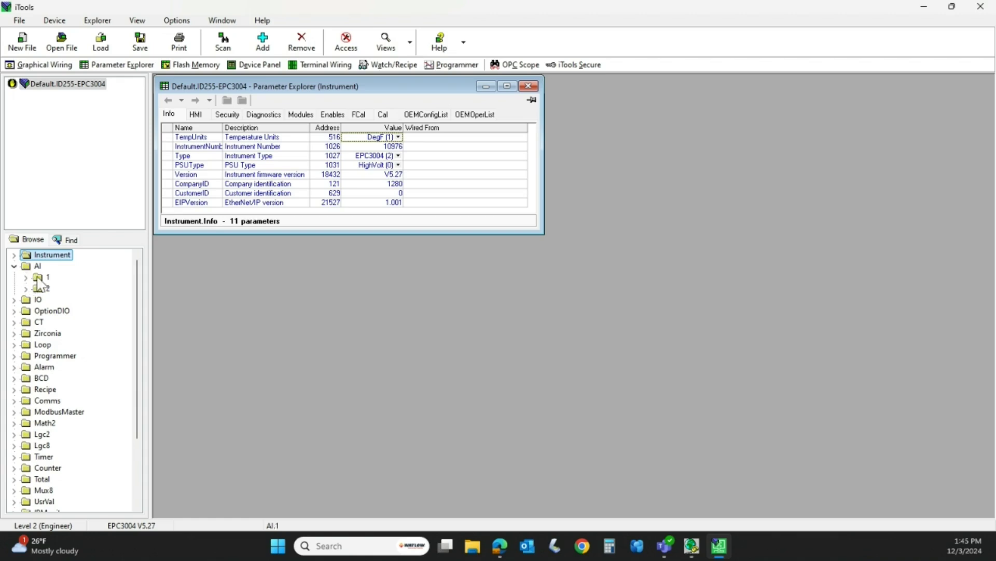
pyautogui.click(38, 277)
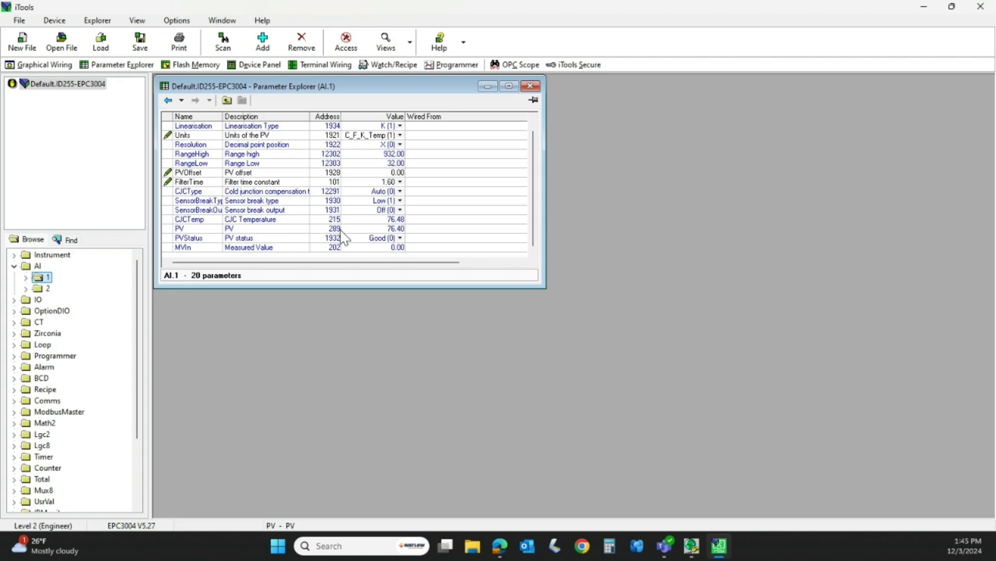
pyautogui.click(696, 550)
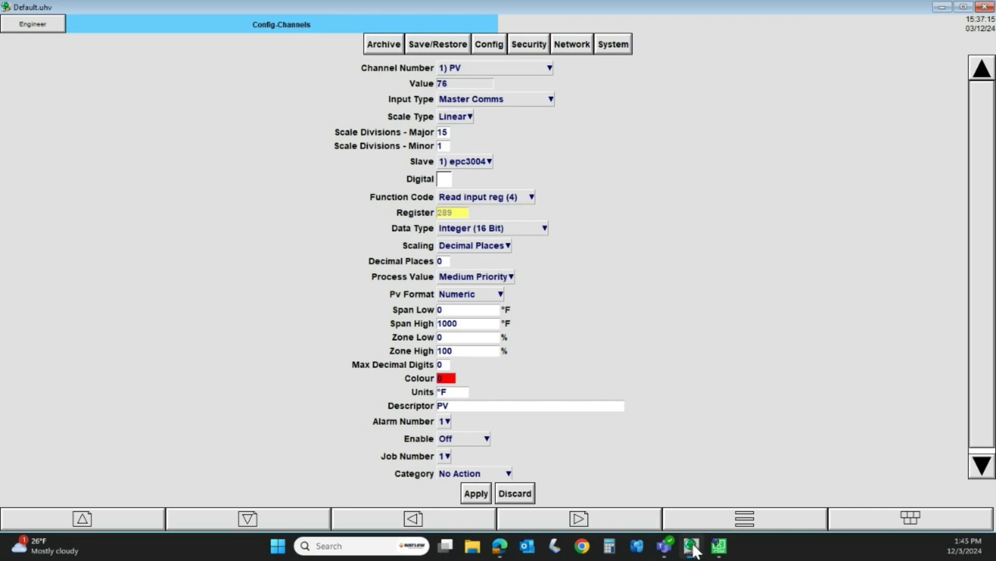
pyautogui.click(459, 212)
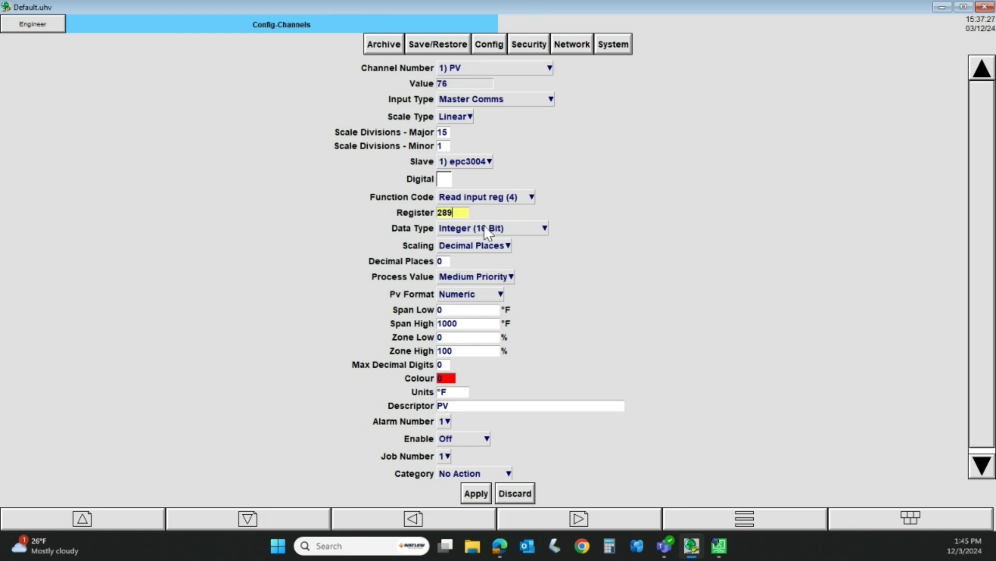
pyautogui.click(456, 247)
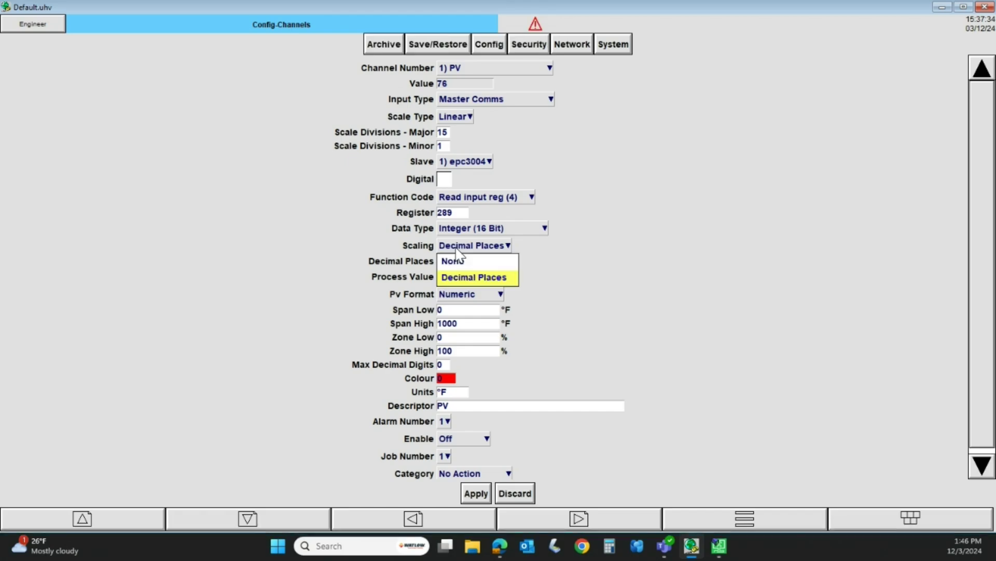
pyautogui.click(504, 275)
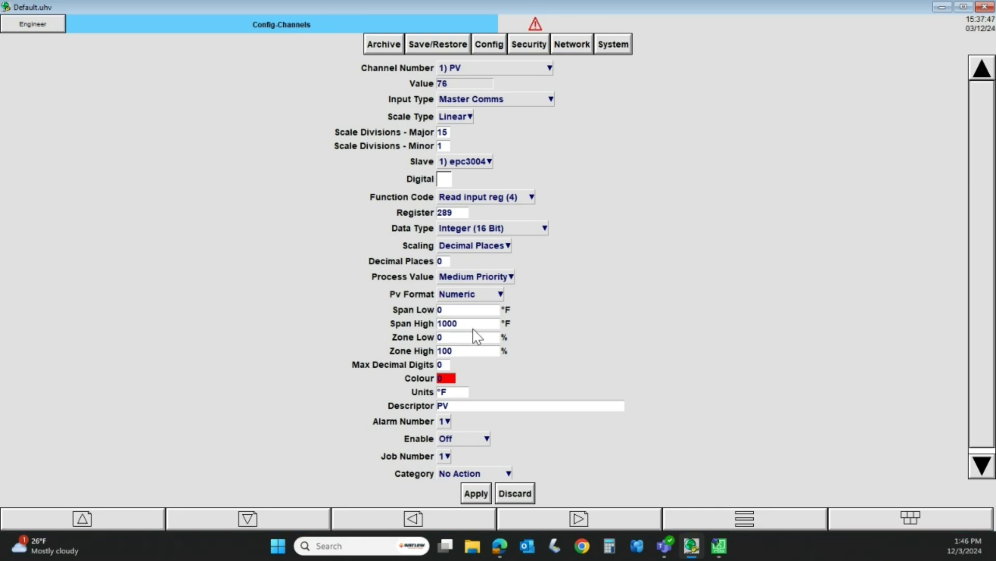
pyautogui.click(447, 364)
pyautogui.click(450, 377)
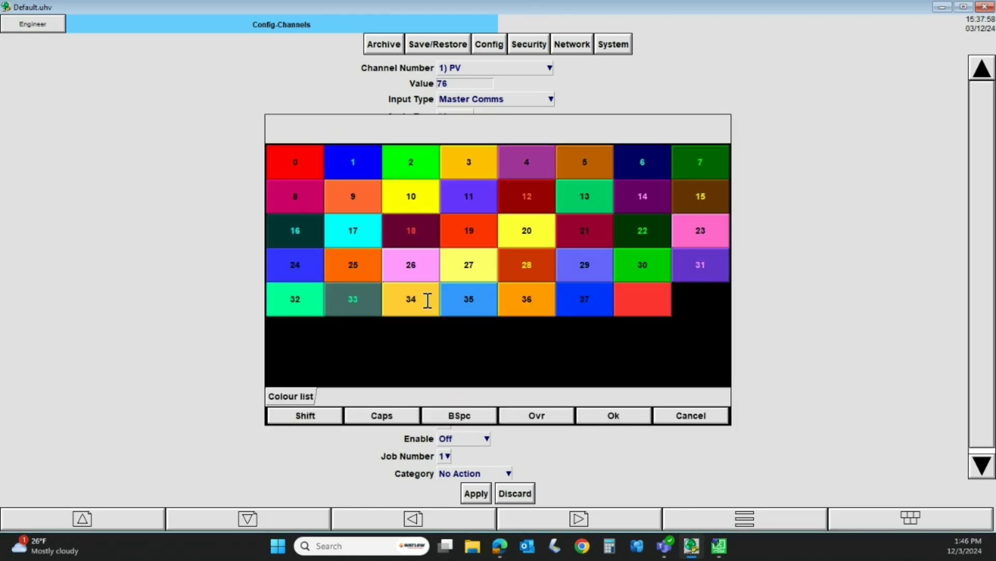
pyautogui.click(463, 250)
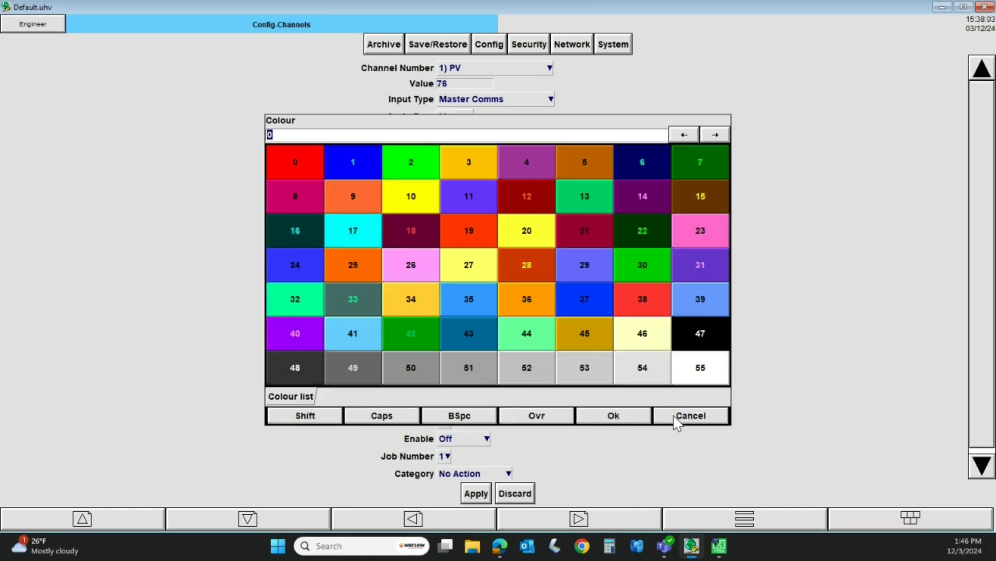
pyautogui.click(710, 418)
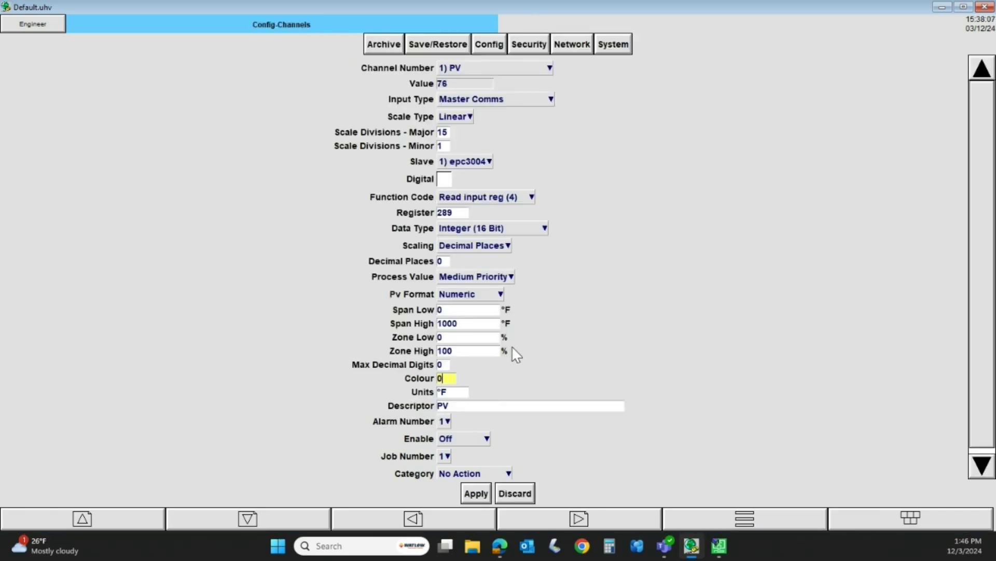
pyautogui.click(445, 378)
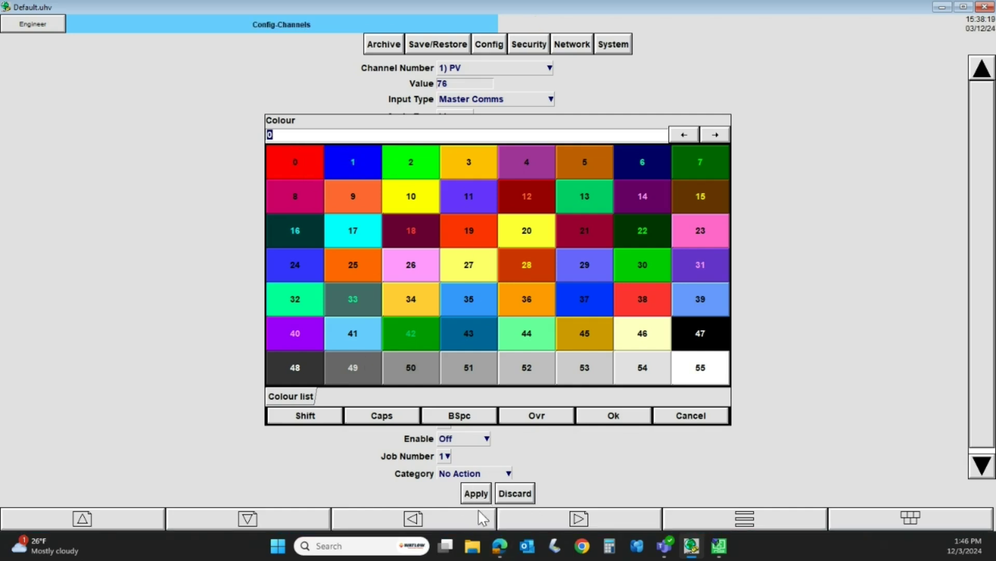
pyautogui.click(696, 415)
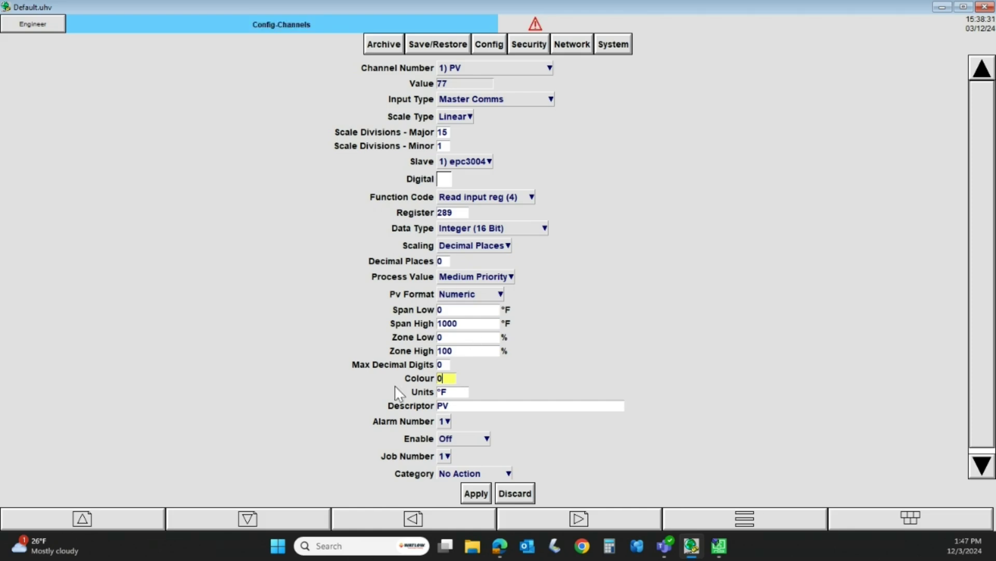
# Step: Replace channel 1's descriptor PV with Zone #1 and apply it
pyautogui.click(454, 392)
pyautogui.click(457, 406)
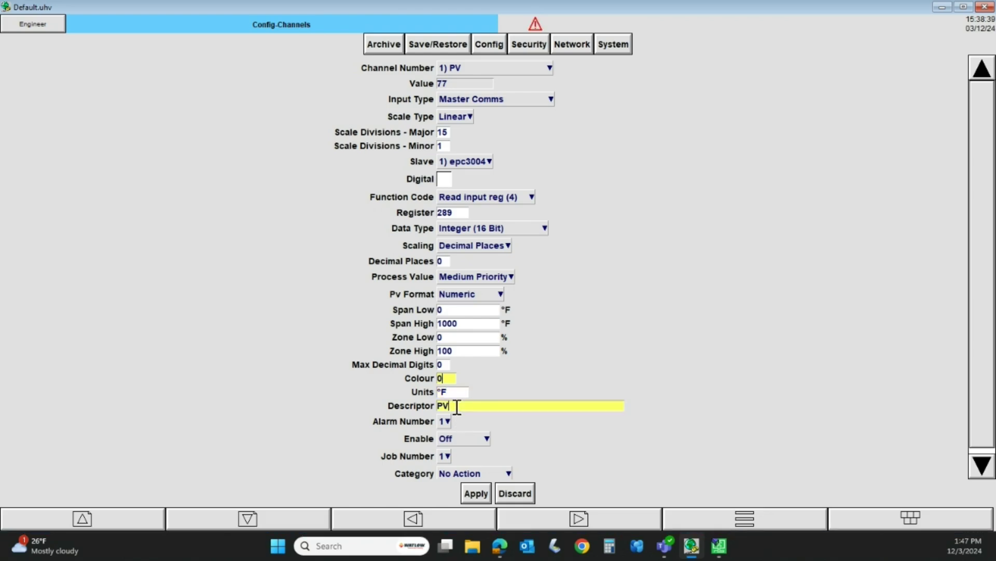
pyautogui.press('BackSpace')
pyautogui.press('BackSpace')
pyautogui.write('Zone')
pyautogui.click(481, 500)
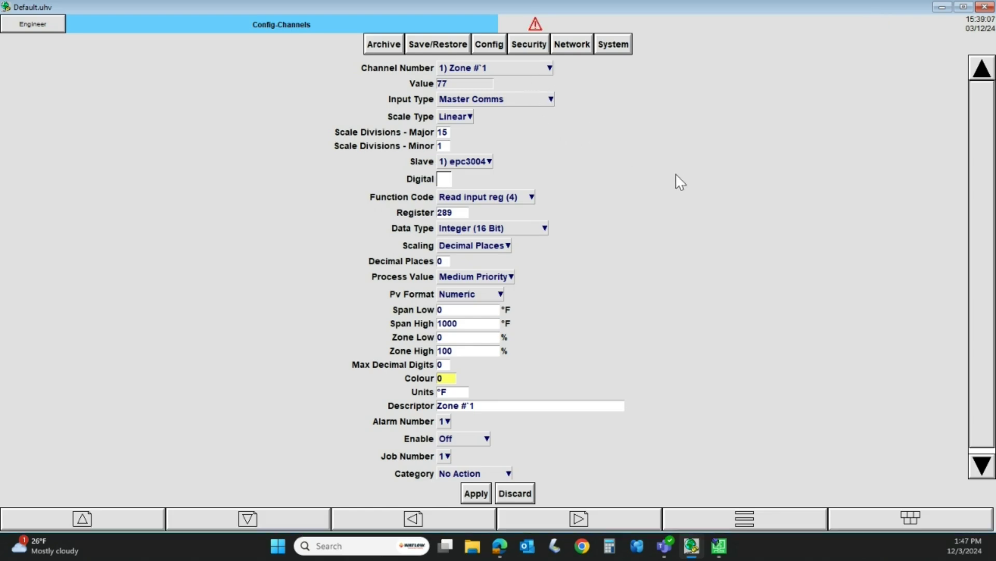
# Step: Select channel 2 (SP) from the Channel Number list, showing register 24 with value 82
pyautogui.click(538, 73)
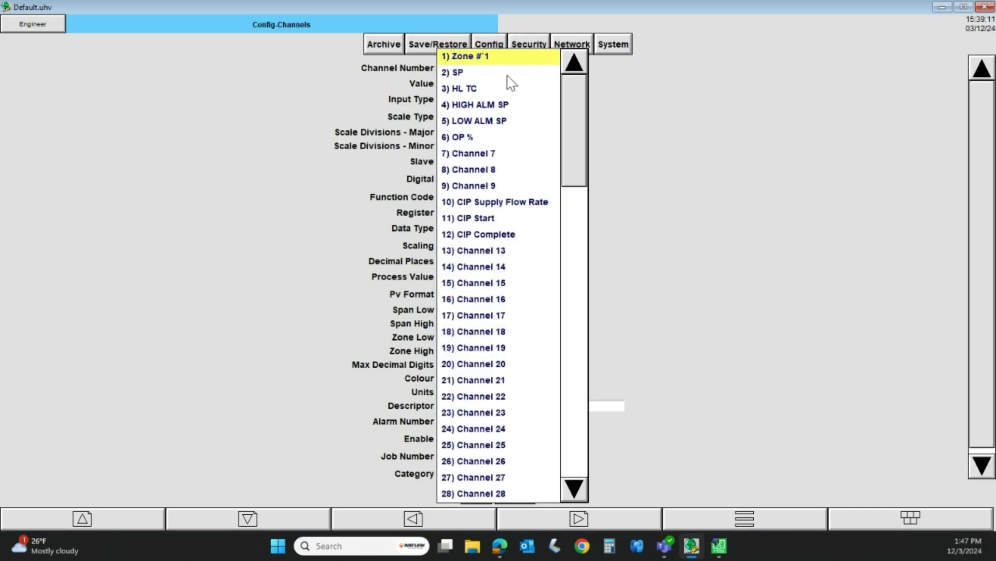
pyautogui.click(509, 74)
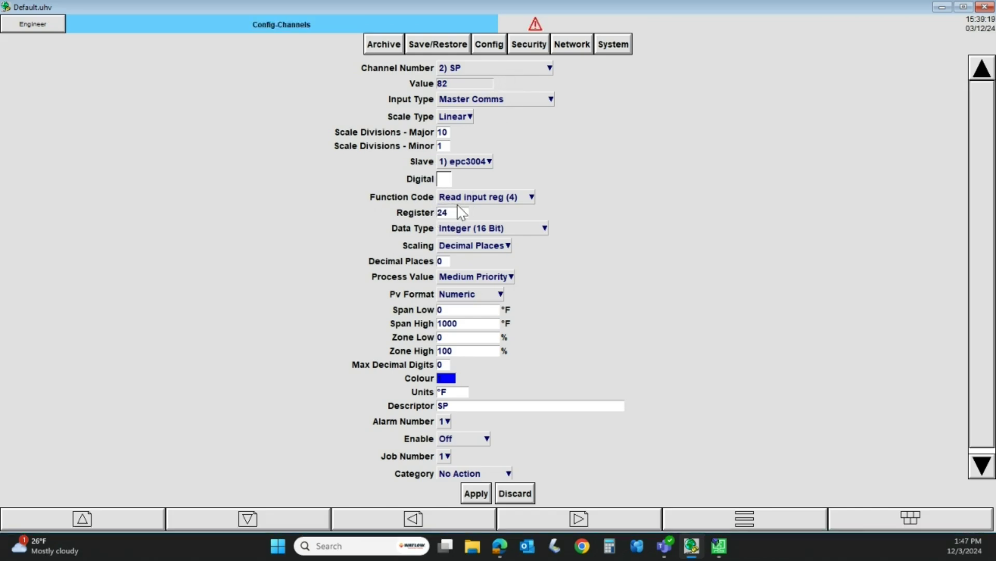
# Step: Verify on iTools' Loop Setpoint tab that SP1 is address 24, value 82.00, then return to Default.uhv
pyautogui.click(718, 549)
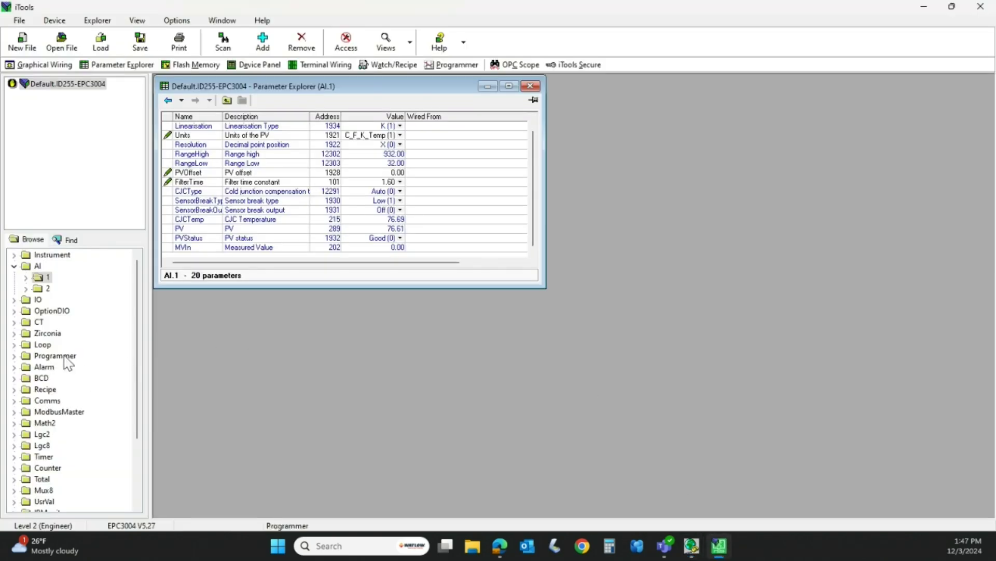
pyautogui.click(25, 347)
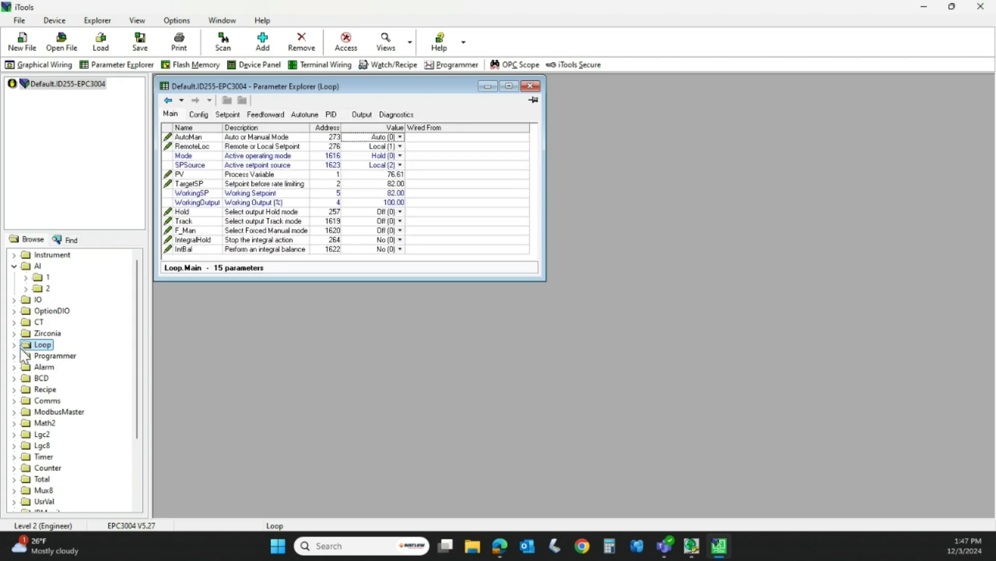
pyautogui.click(227, 113)
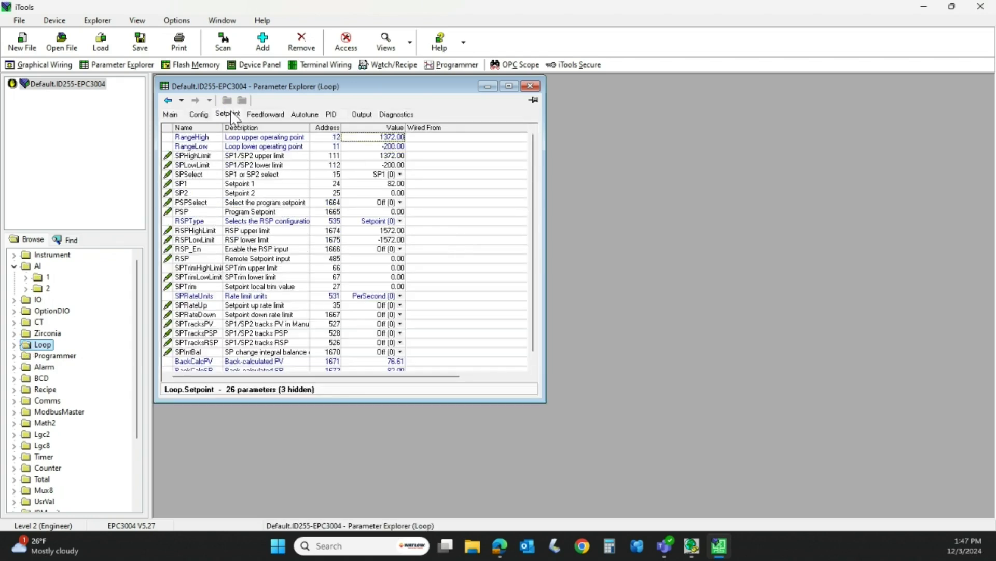
pyautogui.click(368, 184)
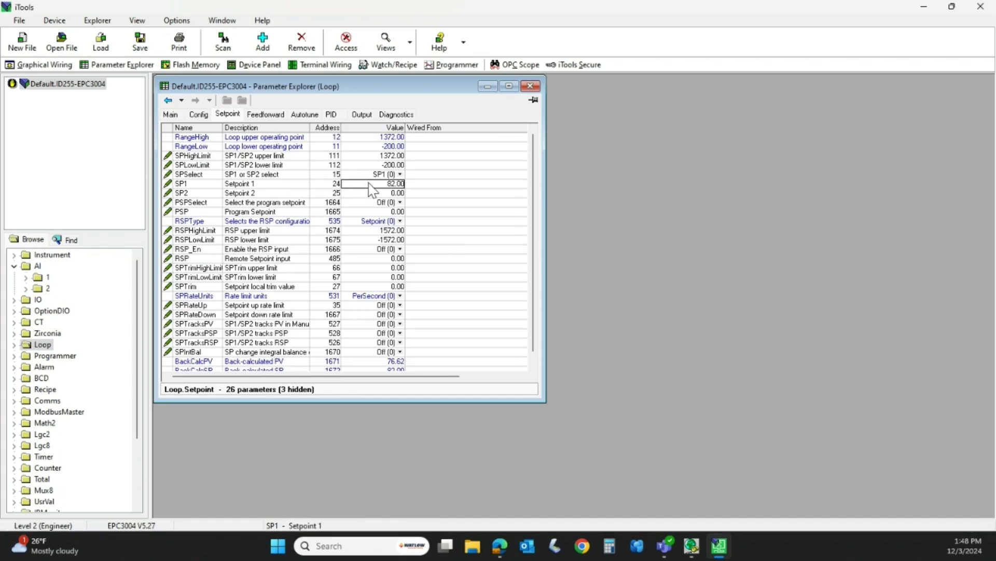
pyautogui.click(690, 546)
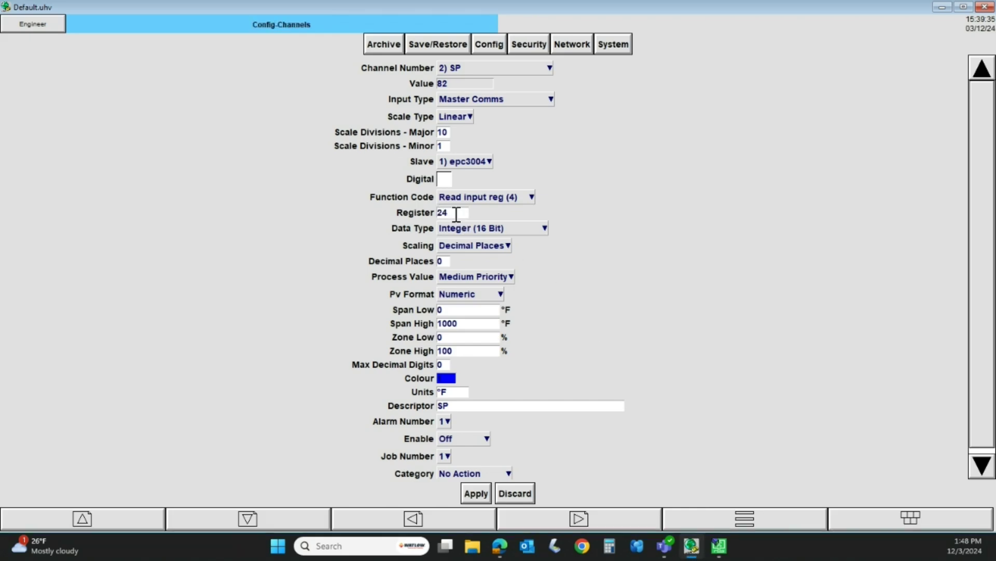